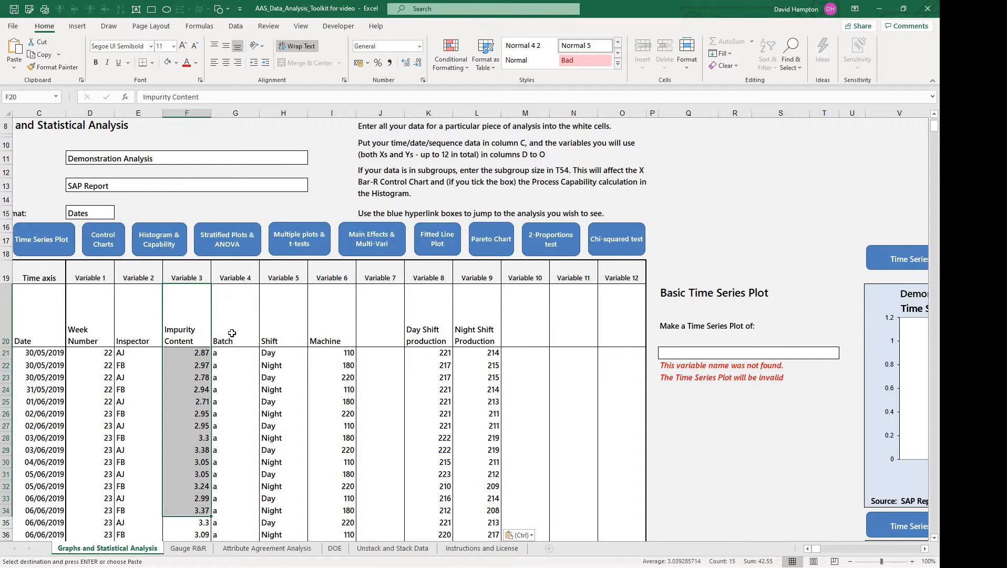
Step: Review the Batch, Shift, Machine and Day/Night Shift production columns, and look over the Unstack and Stack Data sheet
{"action": "left_click_drag", "start_coordinate": [232, 332], "coordinate": [226, 414]}
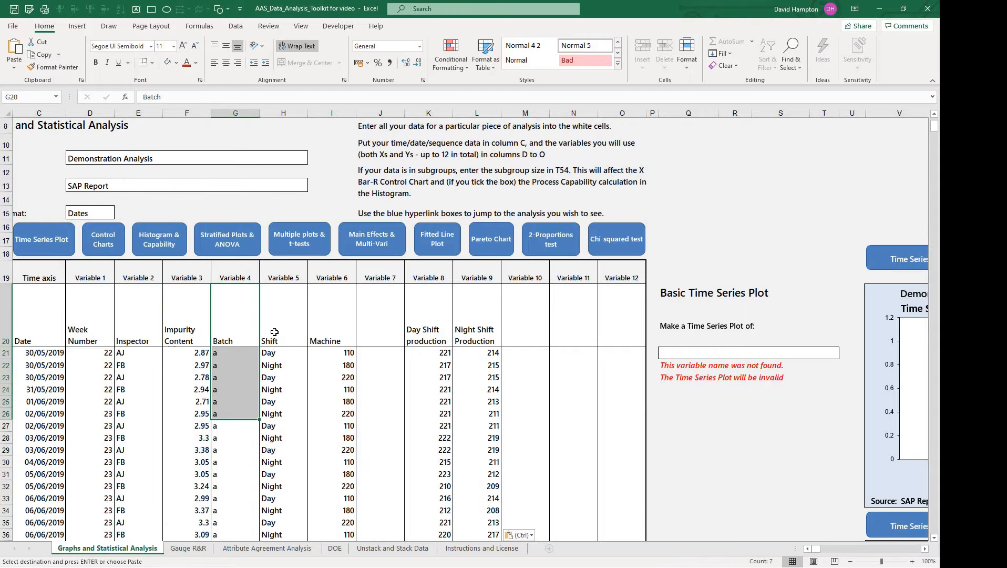
{"action": "left_click", "coordinate": [278, 329]}
{"action": "left_click", "coordinate": [330, 320]}
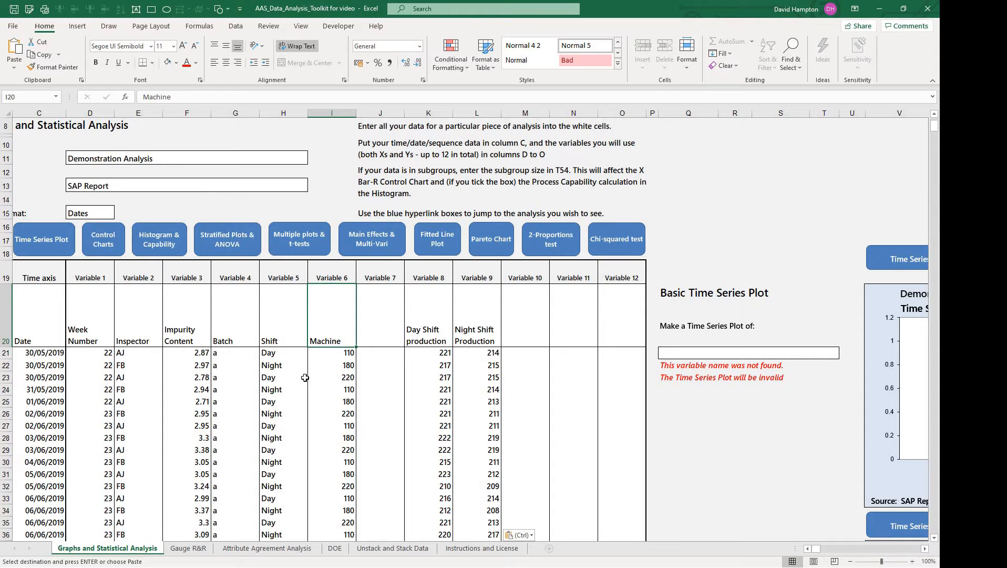
{"action": "left_click", "coordinate": [426, 327]}
{"action": "left_click_drag", "start_coordinate": [426, 342], "coordinate": [451, 471]}
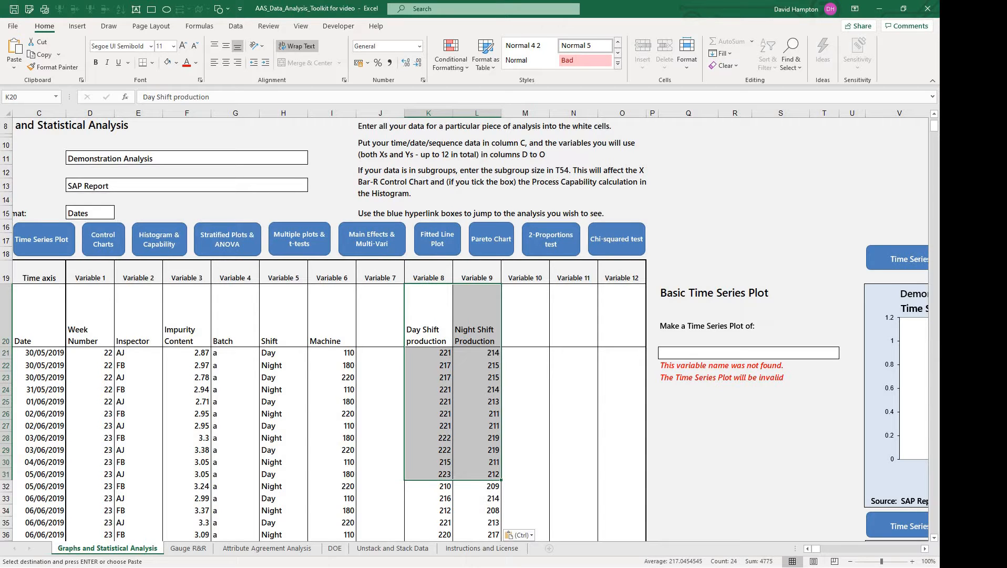
{"action": "left_click", "coordinate": [393, 548]}
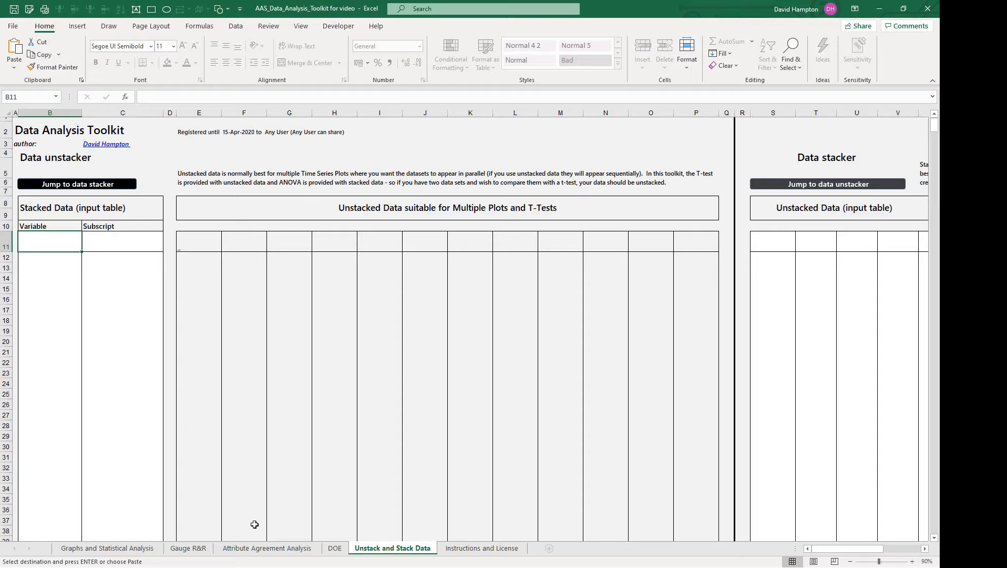
{"action": "left_click", "coordinate": [115, 549]}
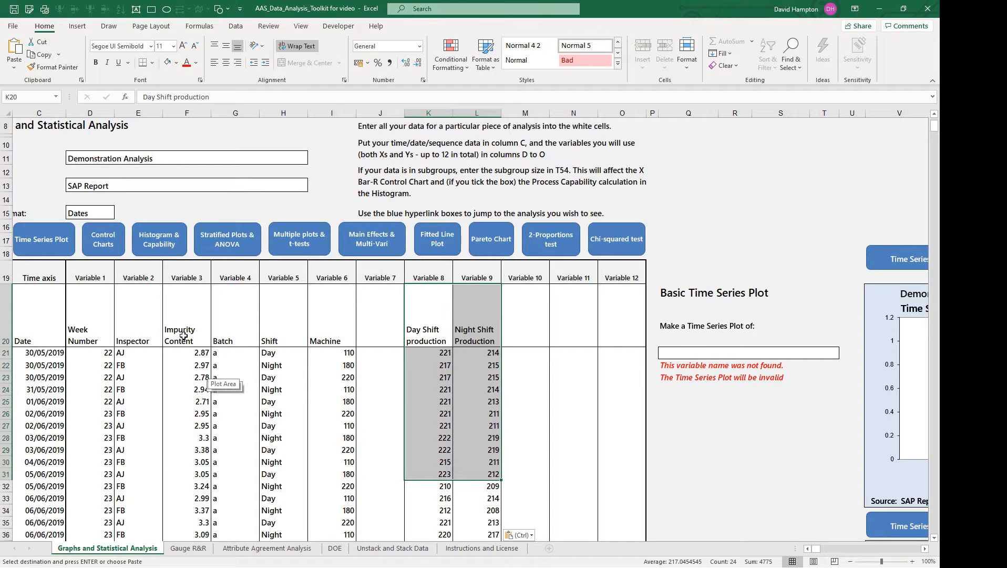
Step: Copy the whole Impurity Content column with its header and paste it as values into the data unstacker's Variable column, starting at B11
{"action": "left_click_drag", "start_coordinate": [187, 316], "coordinate": [174, 487]}
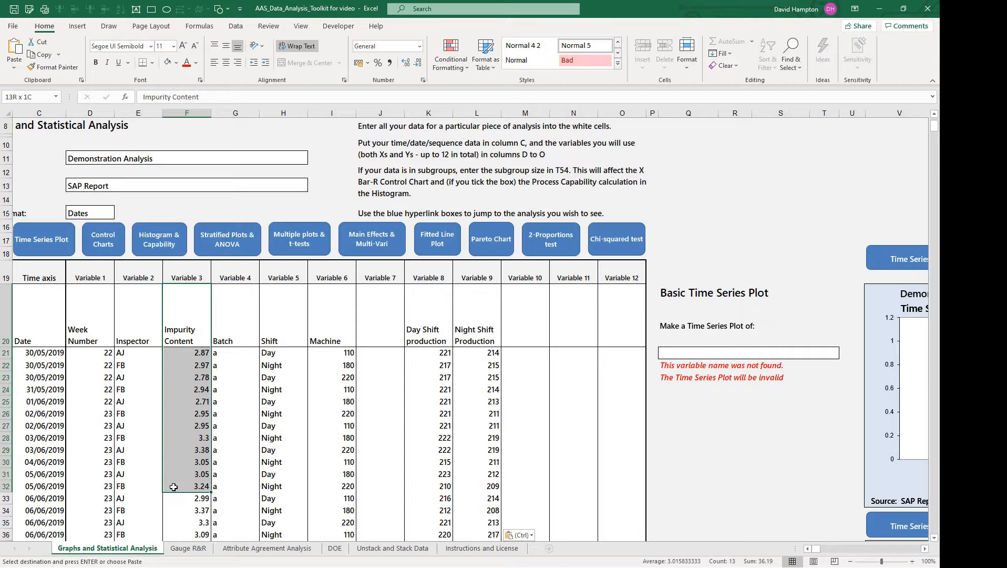
{"action": "left_click", "coordinate": [180, 325]}
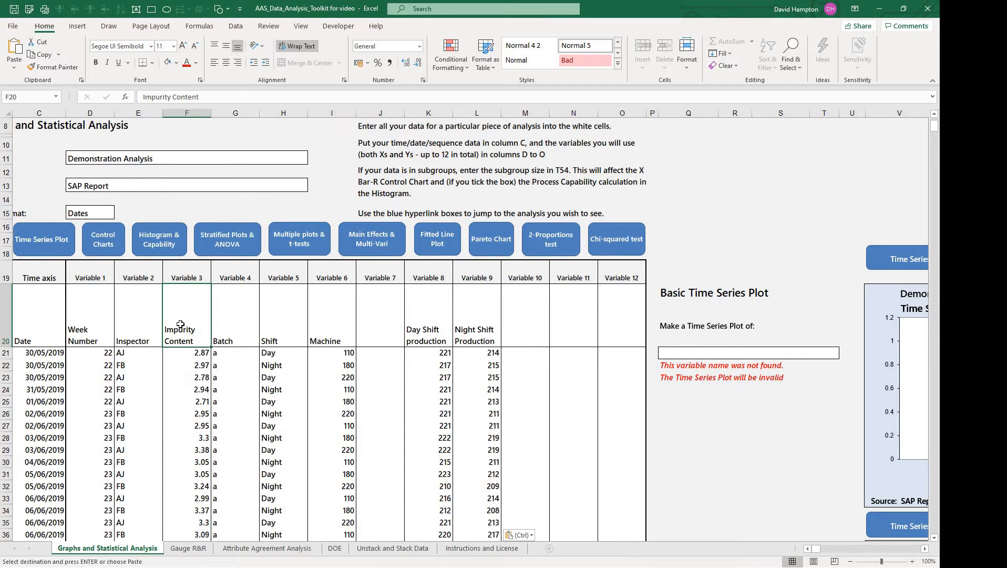
{"action": "key", "text": "ctrl+shift+Down"}
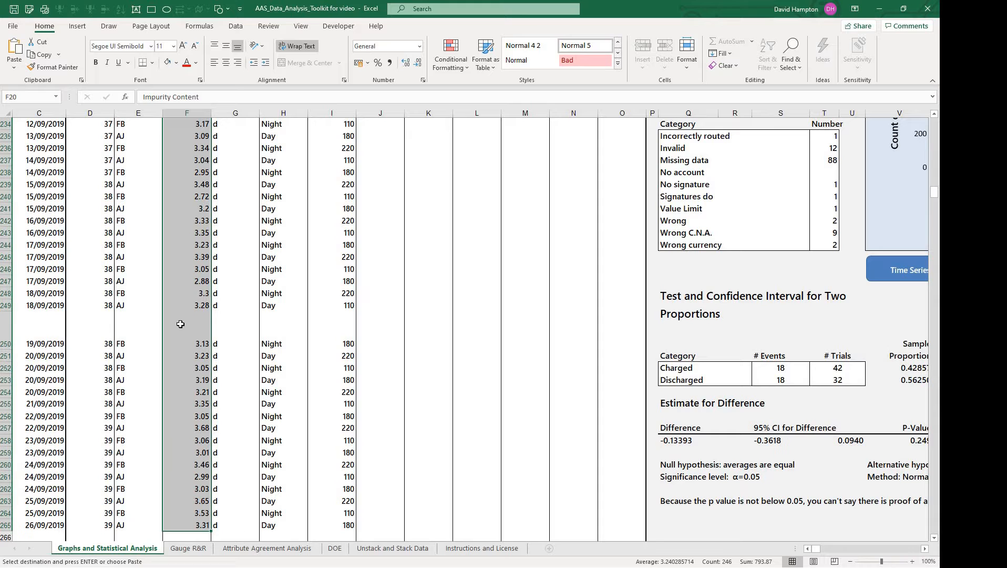
{"action": "left_click", "coordinate": [393, 547]}
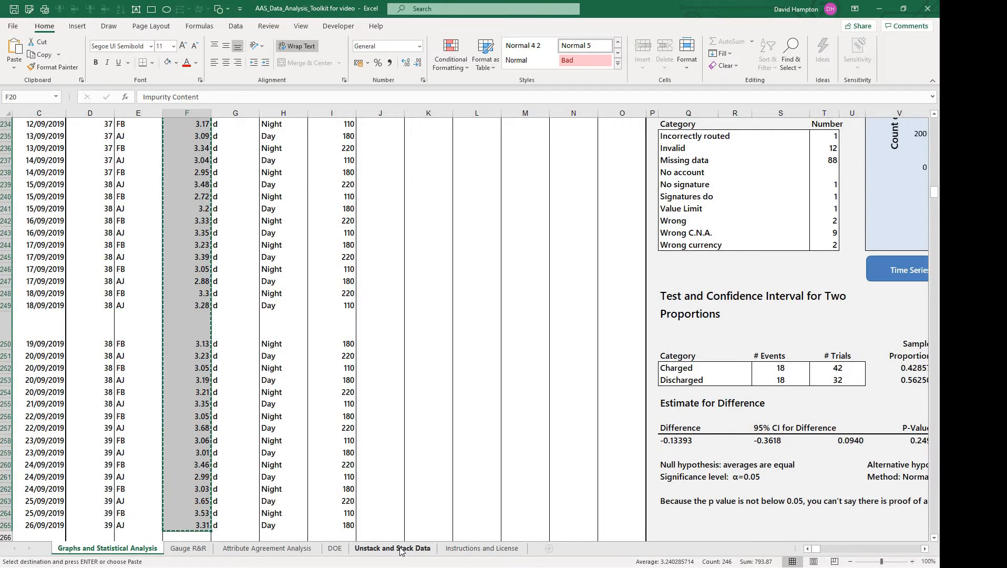
{"action": "left_click", "coordinate": [14, 67]}
{"action": "left_click", "coordinate": [12, 147]}
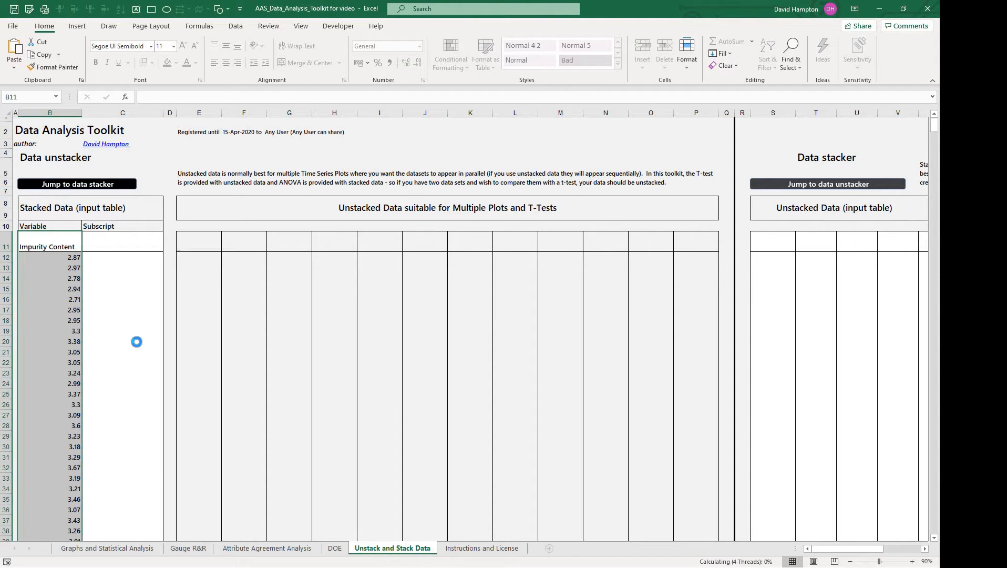
Step: Copy the whole Machine column with its header from Graphs and Statistical Analysis and paste it as values into the unstacker's Subscript column at C11
{"action": "left_click", "coordinate": [107, 548]}
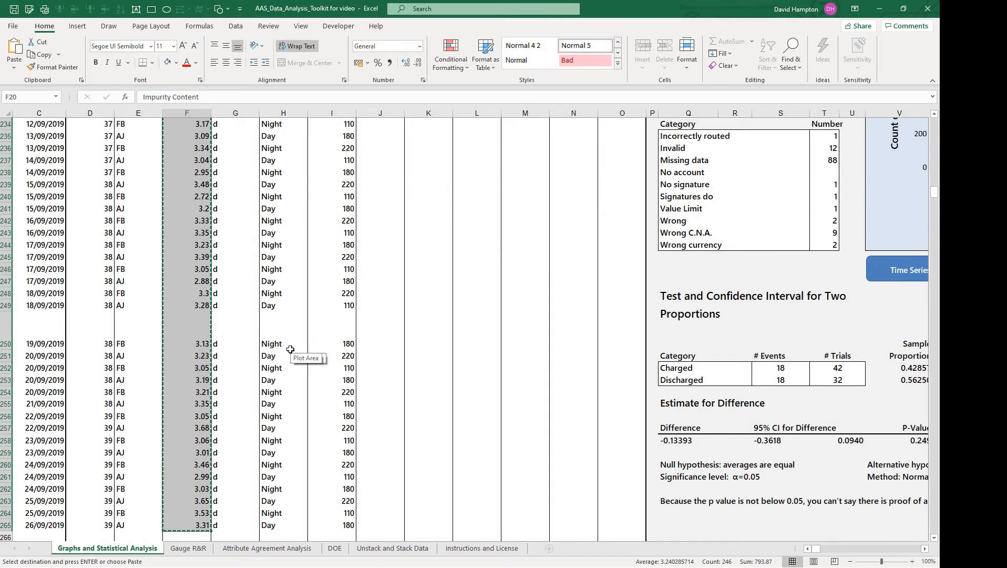
{"action": "key", "text": "Up"}
{"action": "key", "text": "Right"}
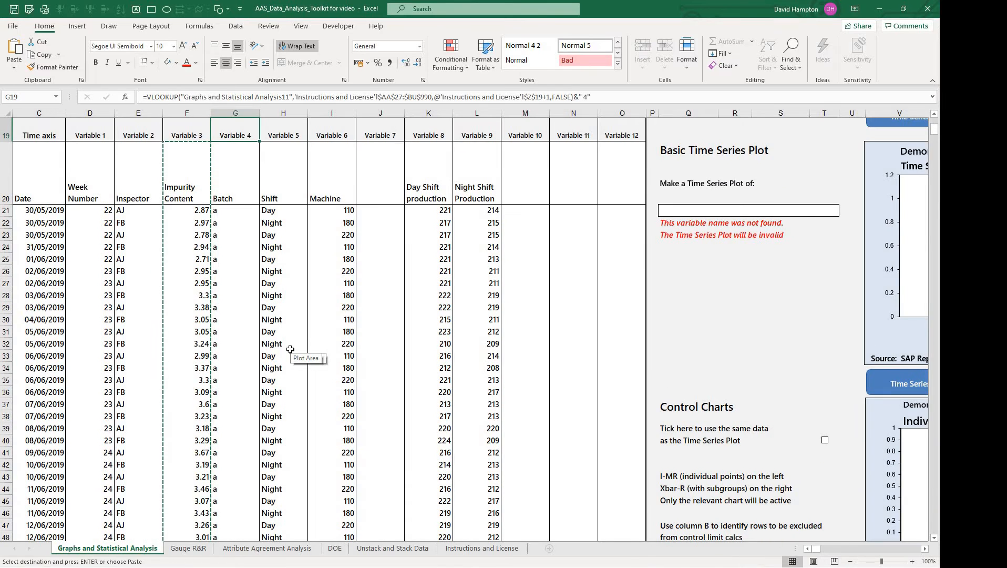
{"action": "key", "text": "Down"}
{"action": "key", "text": "Right"}
{"action": "key", "text": "Right"}
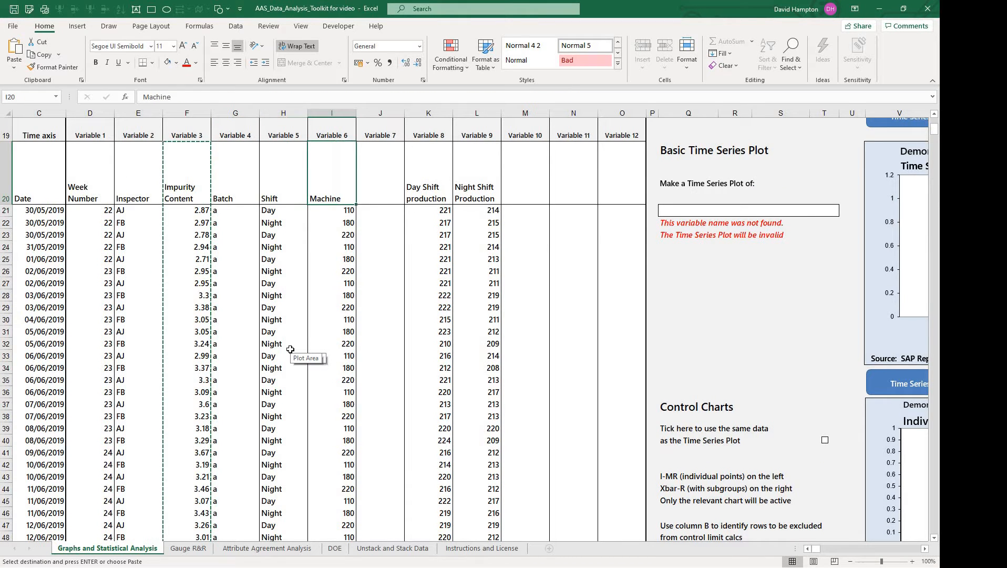
{"action": "key", "text": "ctrl+shift+Down"}
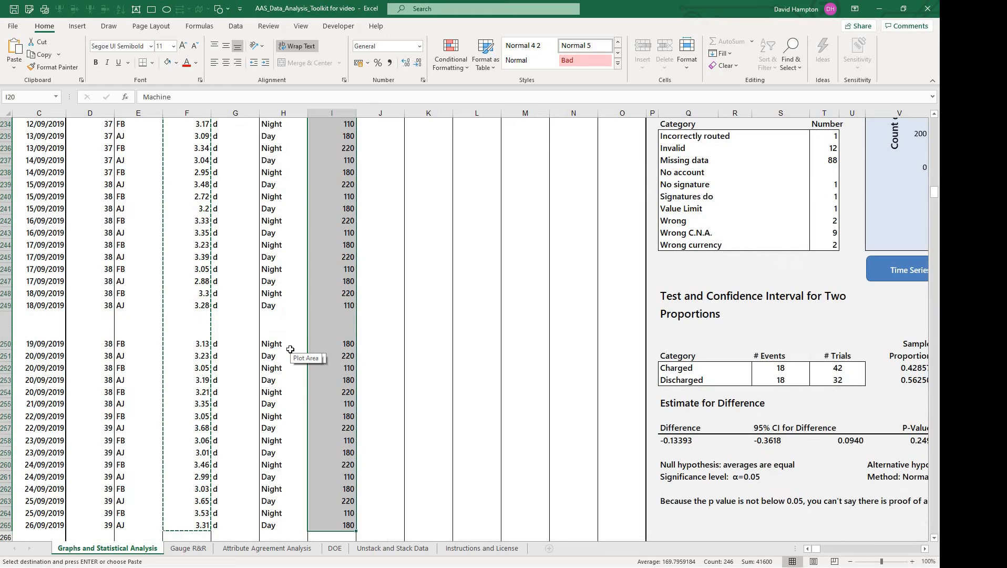
{"action": "key", "text": "ctrl+c"}
{"action": "left_click", "coordinate": [392, 548]}
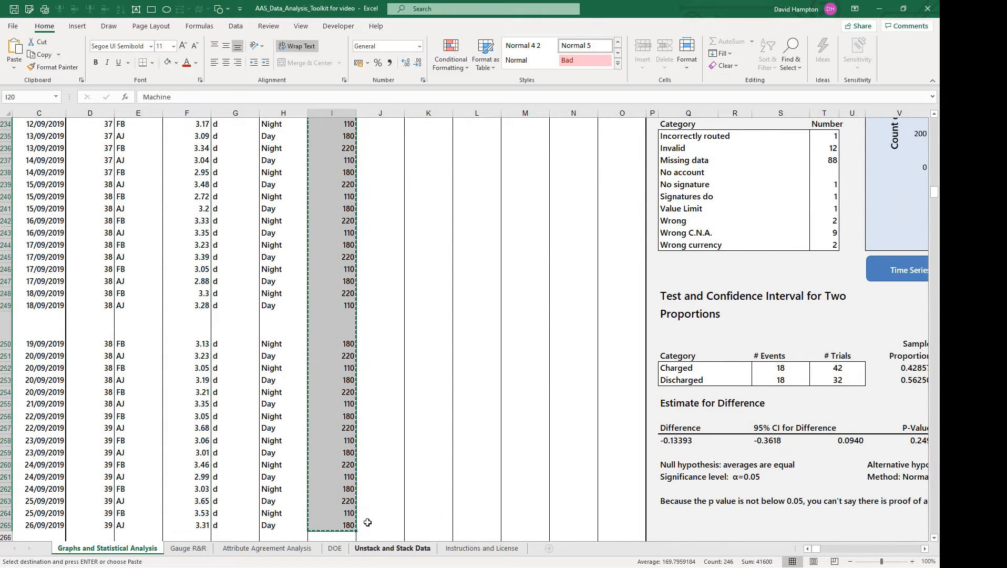
{"action": "left_click", "coordinate": [130, 245]}
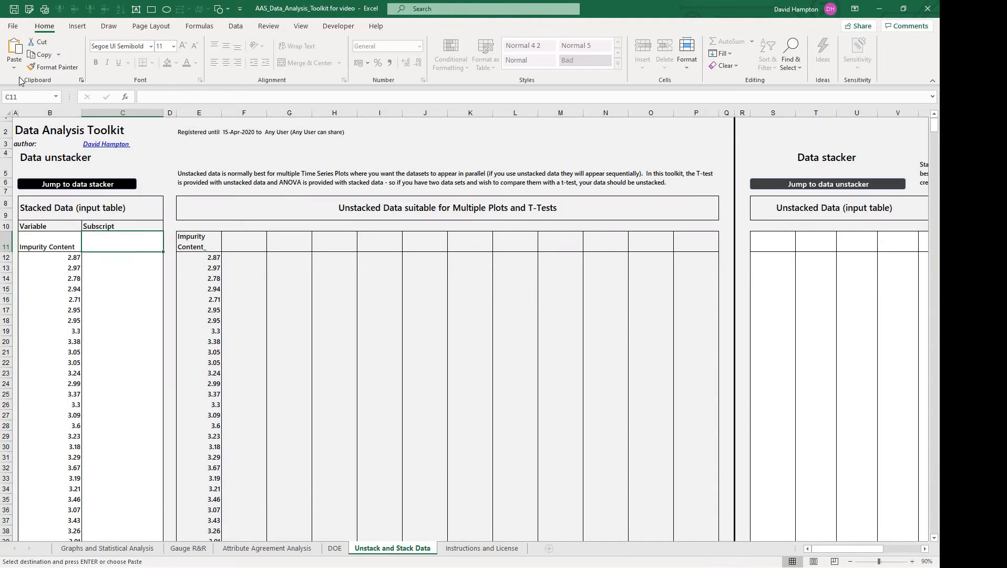
{"action": "left_click", "coordinate": [15, 63]}
{"action": "left_click", "coordinate": [13, 146]}
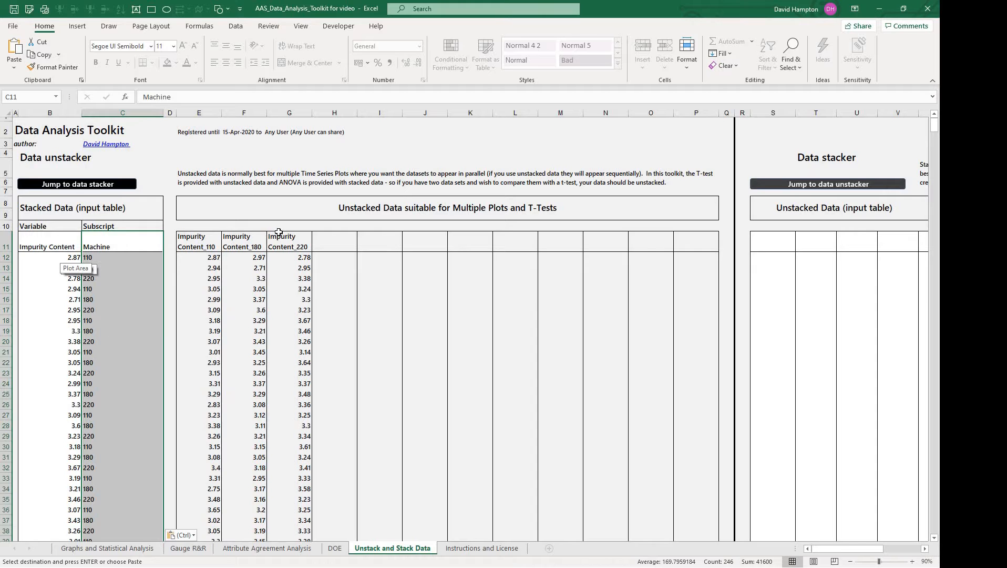
Step: Copy the unstacked Impurity Content_110 column with its header and paste it as values under Variable 10 in Graphs and Statistical Analysis, starting at M20
{"action": "left_click", "coordinate": [197, 242]}
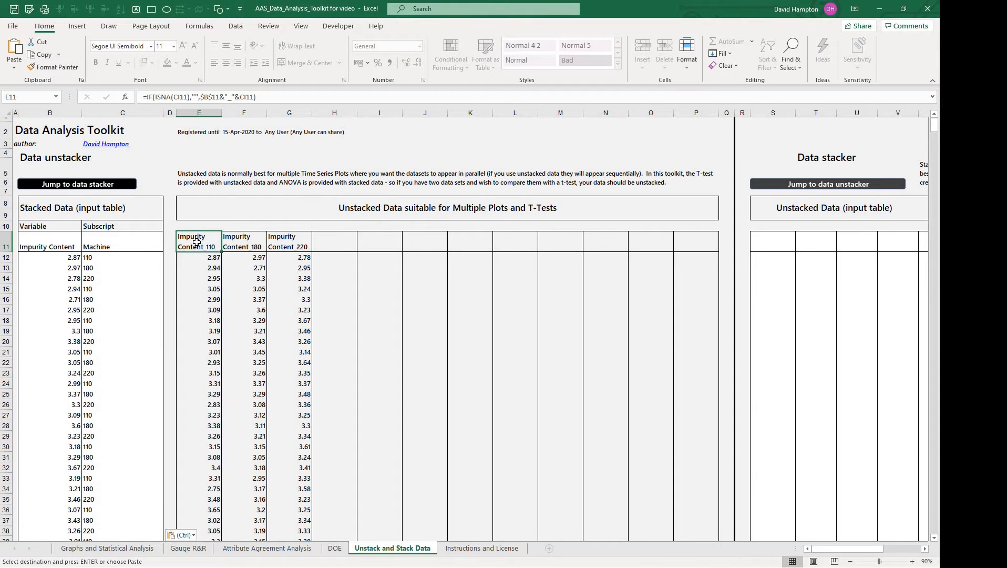
{"action": "scroll", "coordinate": [196, 242], "scroll_direction": "down", "scroll_amount": 20}
{"action": "left_click_drag", "start_coordinate": [196, 242], "coordinate": [196, 242]}
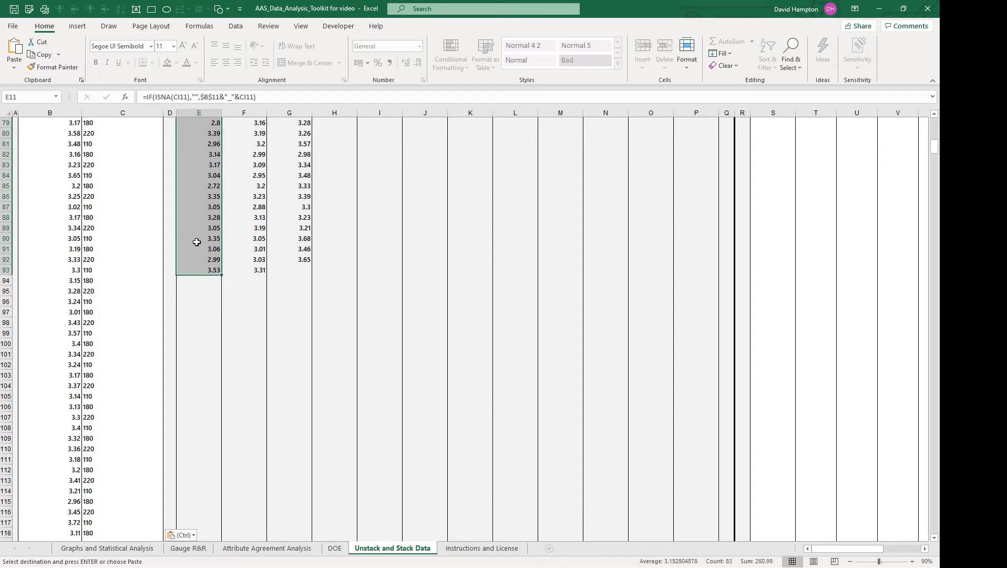
{"action": "left_click", "coordinate": [90, 550]}
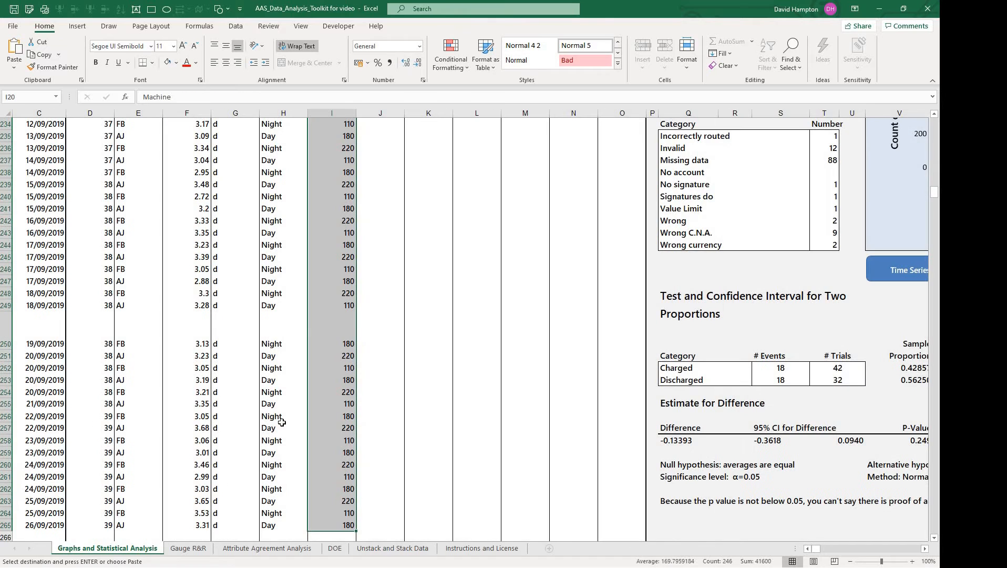
{"action": "scroll", "coordinate": [385, 310], "scroll_direction": "up", "scroll_amount": 3}
{"action": "left_click", "coordinate": [388, 316]}
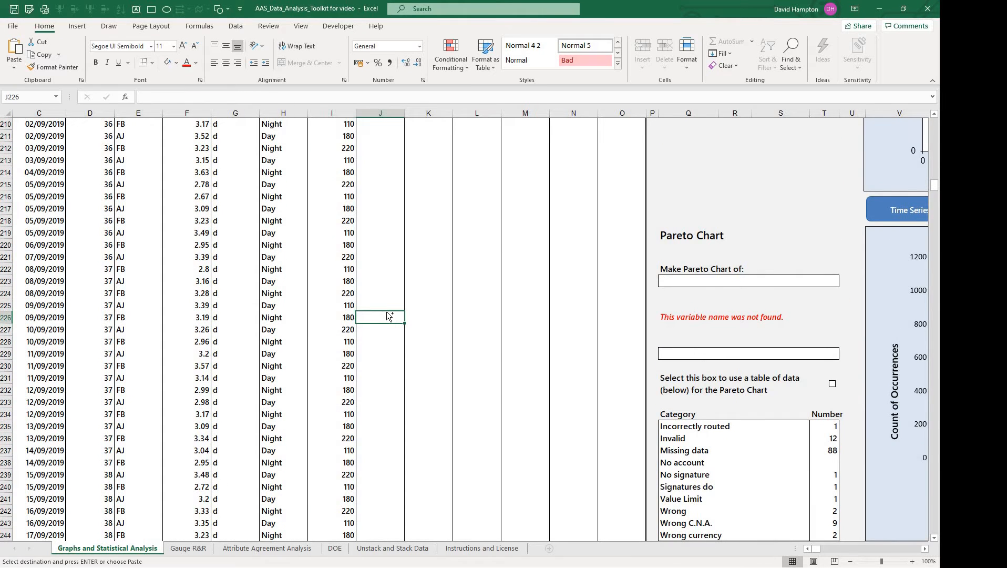
{"action": "key", "text": "ctrl+Up"}
{"action": "left_click", "coordinate": [532, 194]}
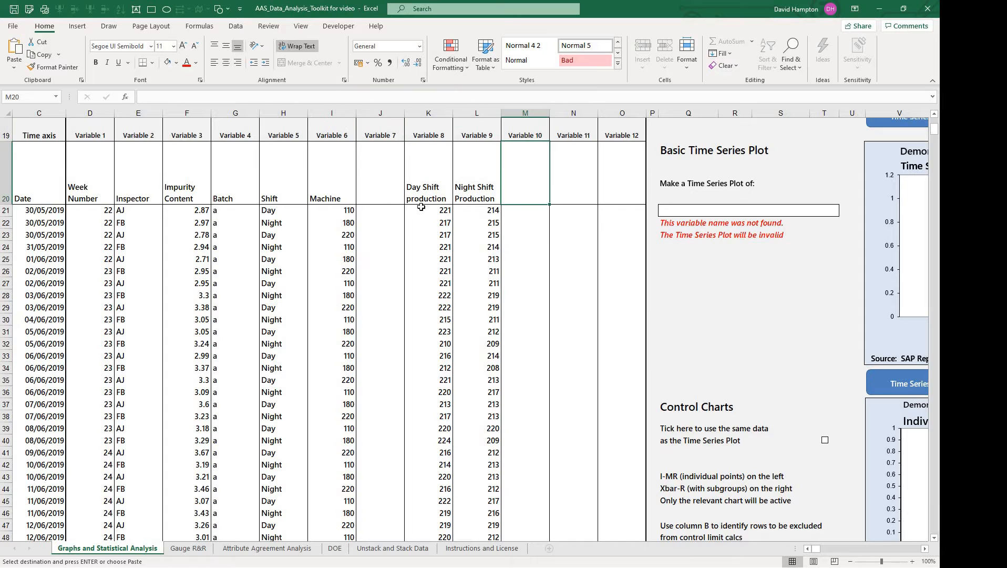
{"action": "left_click", "coordinate": [14, 66]}
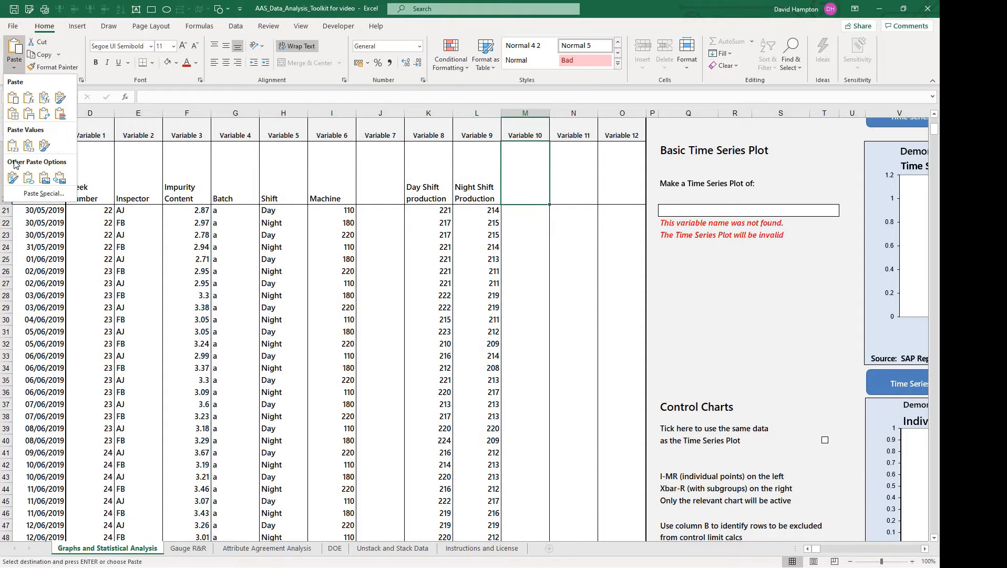
{"action": "left_click", "coordinate": [12, 145]}
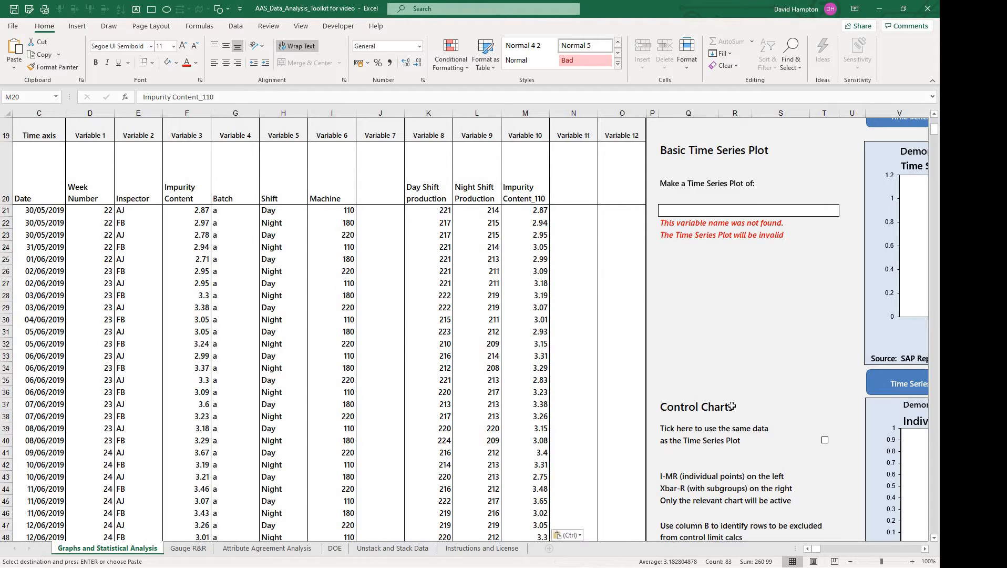
Step: Make a control chart of Impurity Content_110 and bring its Individuals and Moving Range charts into view
{"action": "scroll", "coordinate": [731, 406], "scroll_direction": "down", "scroll_amount": 5}
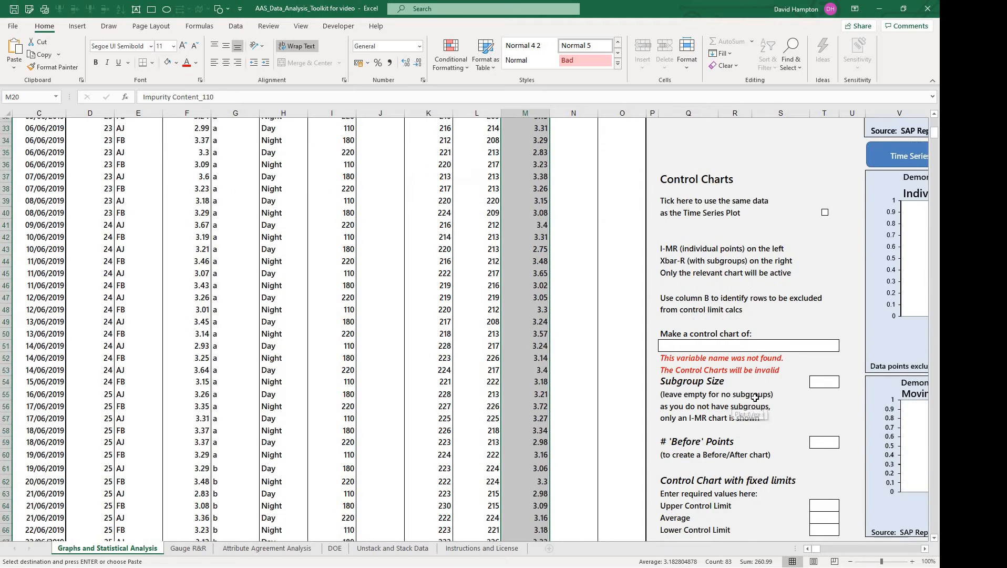
{"action": "left_click", "coordinate": [839, 331]}
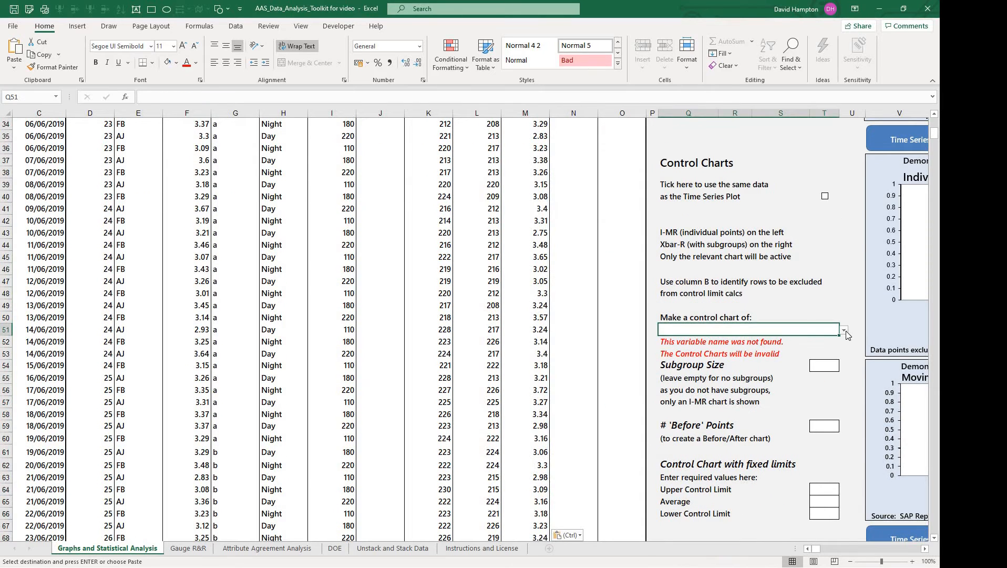
{"action": "left_click", "coordinate": [844, 329]}
{"action": "scroll", "coordinate": [768, 363], "scroll_direction": "down", "scroll_amount": 3}
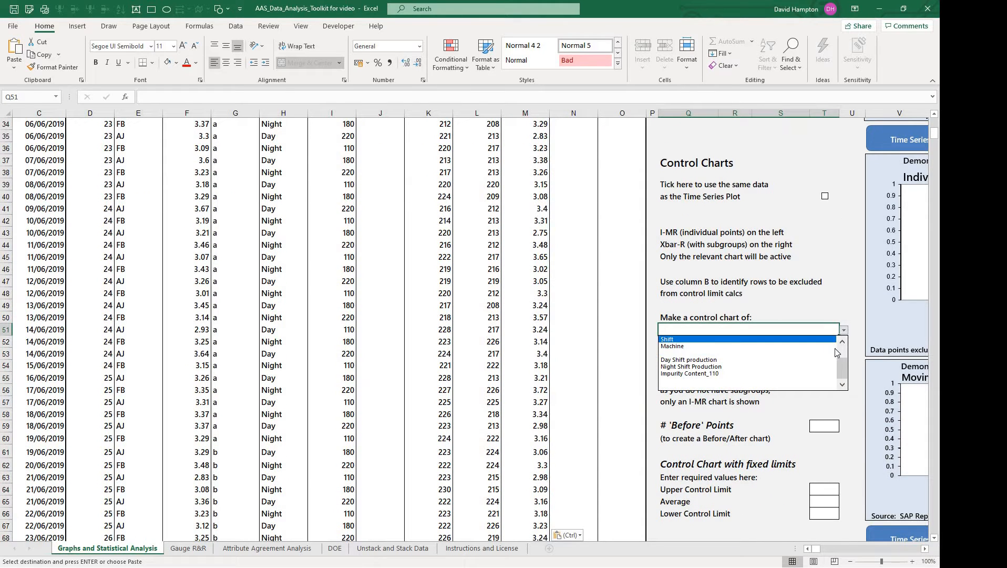
{"action": "left_click", "coordinate": [775, 384]}
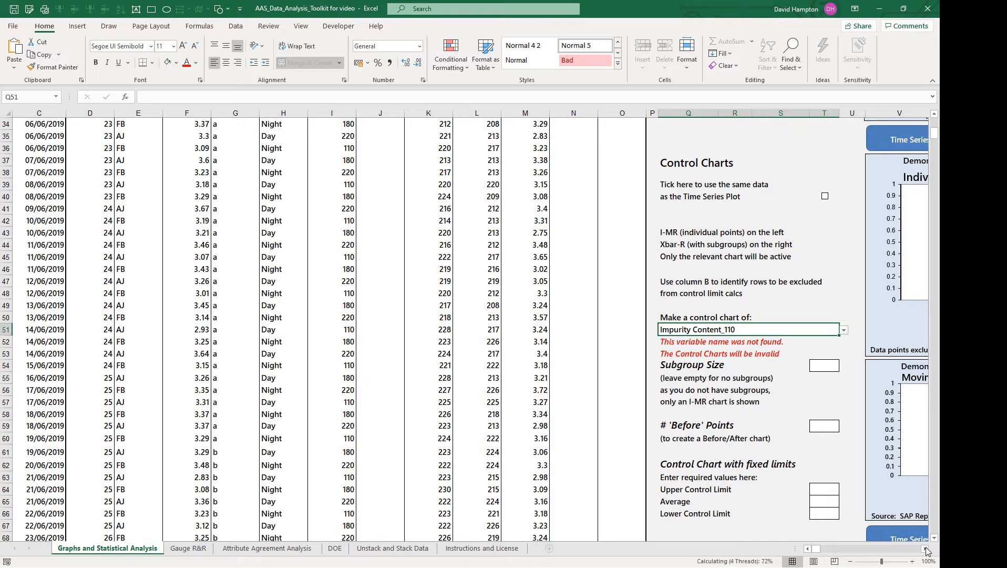
{"action": "left_click", "coordinate": [927, 550]}
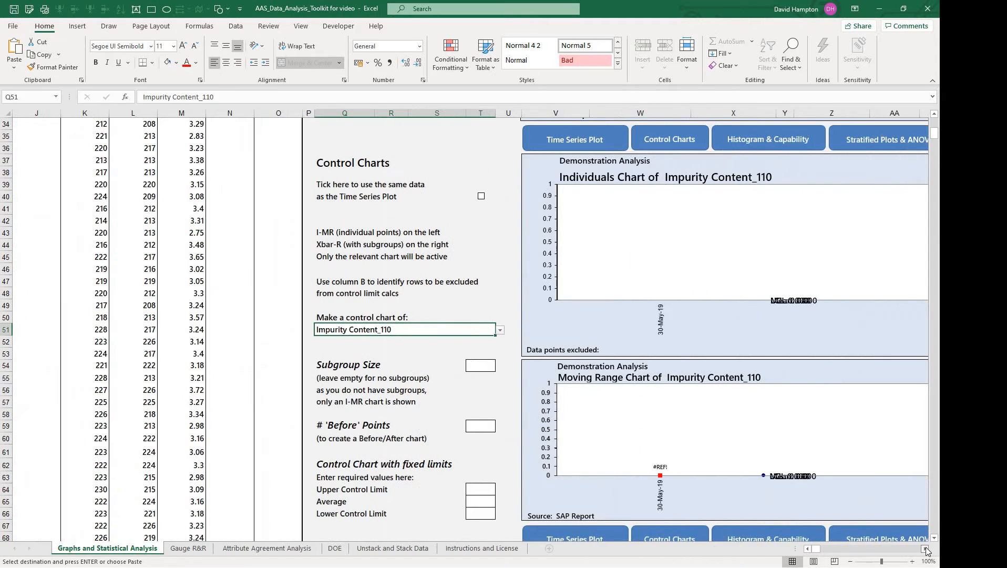
{"action": "left_click", "coordinate": [926, 550]}
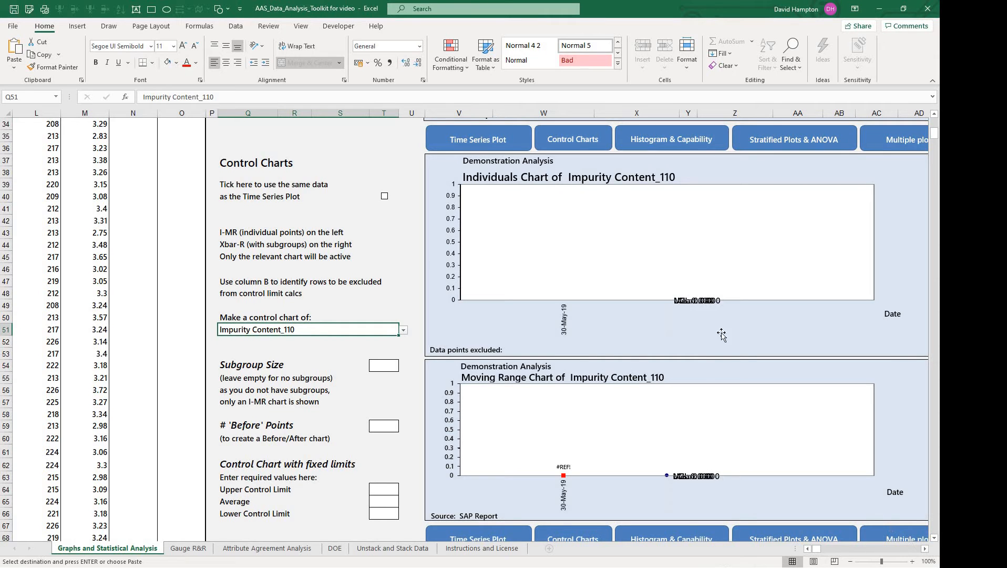
{"action": "left_click", "coordinate": [925, 550]}
{"action": "left_click", "coordinate": [925, 550]}
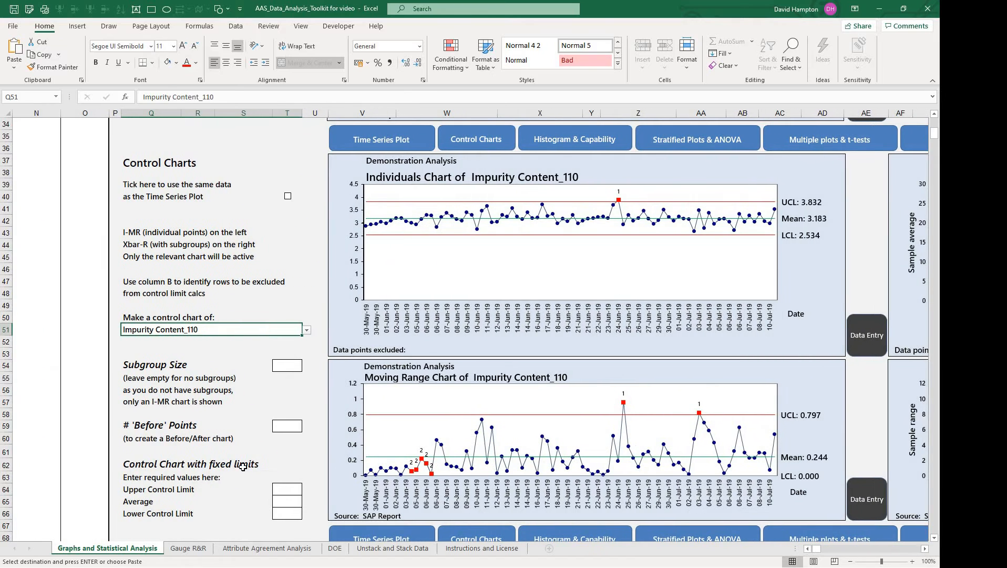
Step: Set the Histogram & Capability analysis to use the Control Chart's data and subgroup size, and view its statistics and probability plot
{"action": "scroll", "coordinate": [241, 466], "scroll_direction": "down", "scroll_amount": 9}
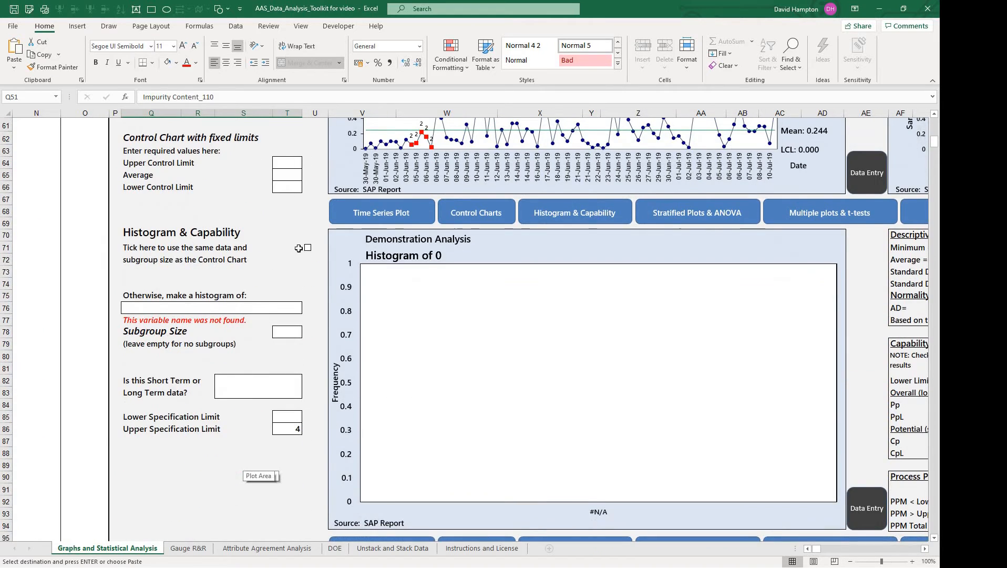
{"action": "left_click", "coordinate": [309, 248]}
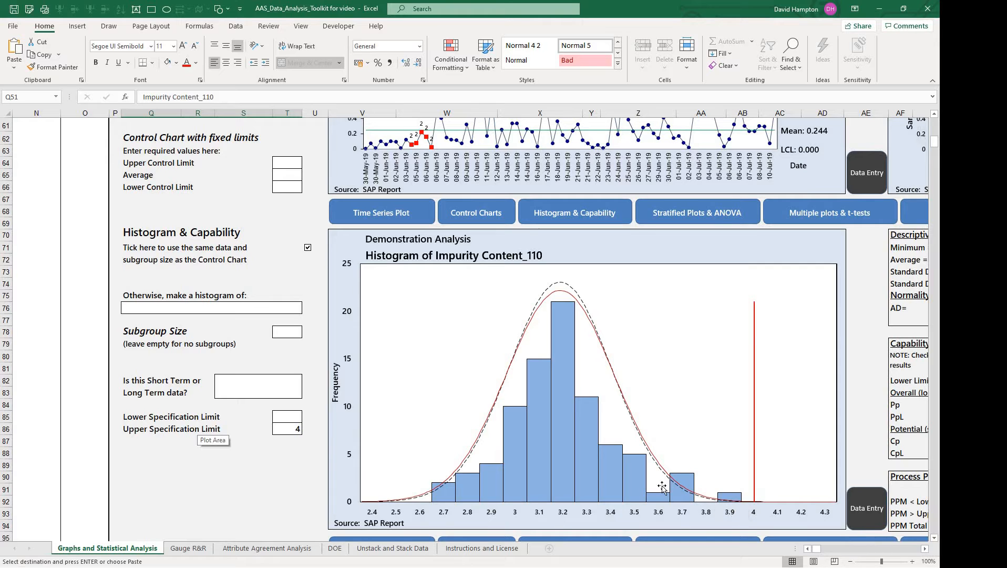
{"action": "left_click", "coordinate": [925, 548]}
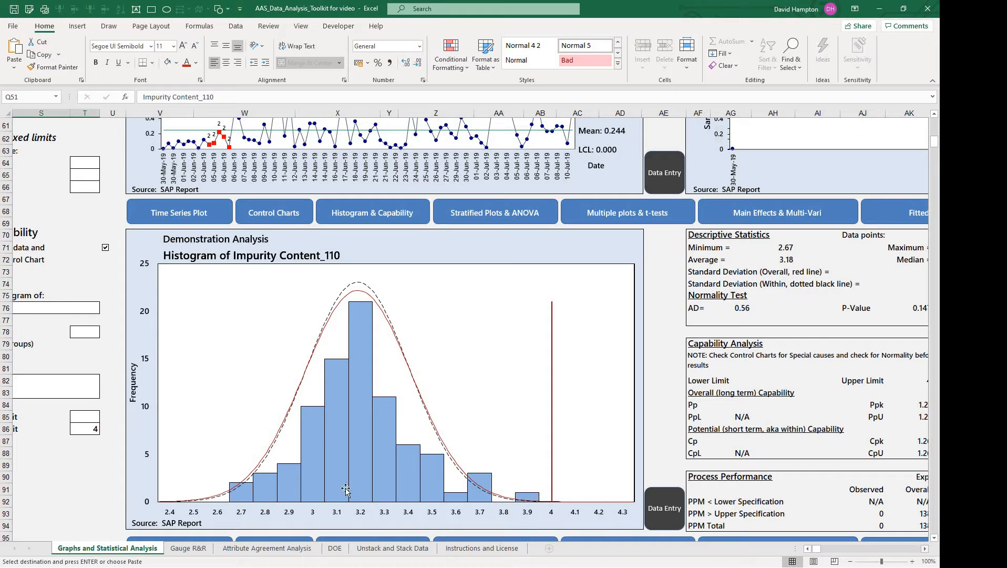
{"action": "left_click", "coordinate": [925, 549]}
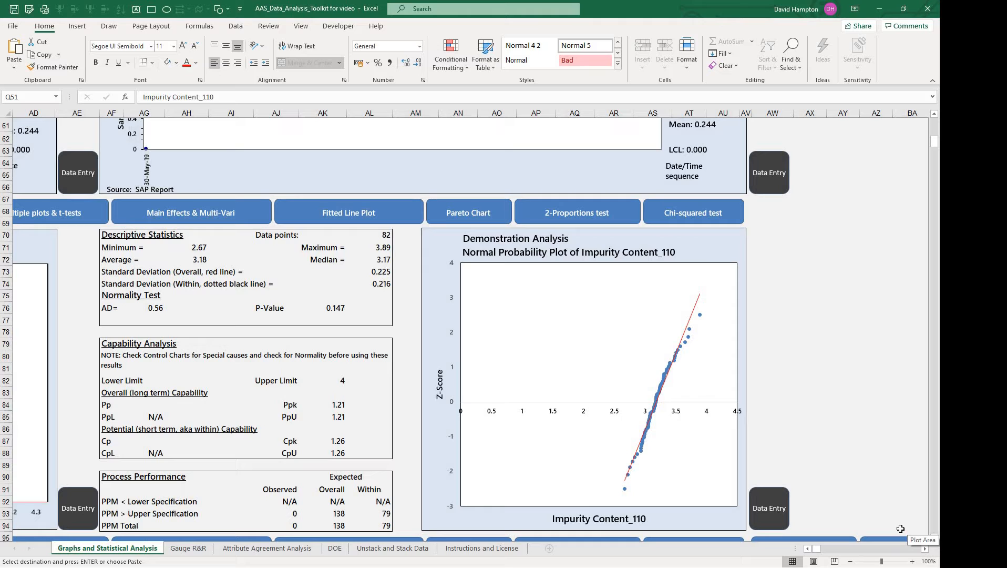
Step: Go to the Data stacker on the Unstack and Stack Data sheet and select the first header cell of its input table, S11
{"action": "left_click", "coordinate": [387, 549]}
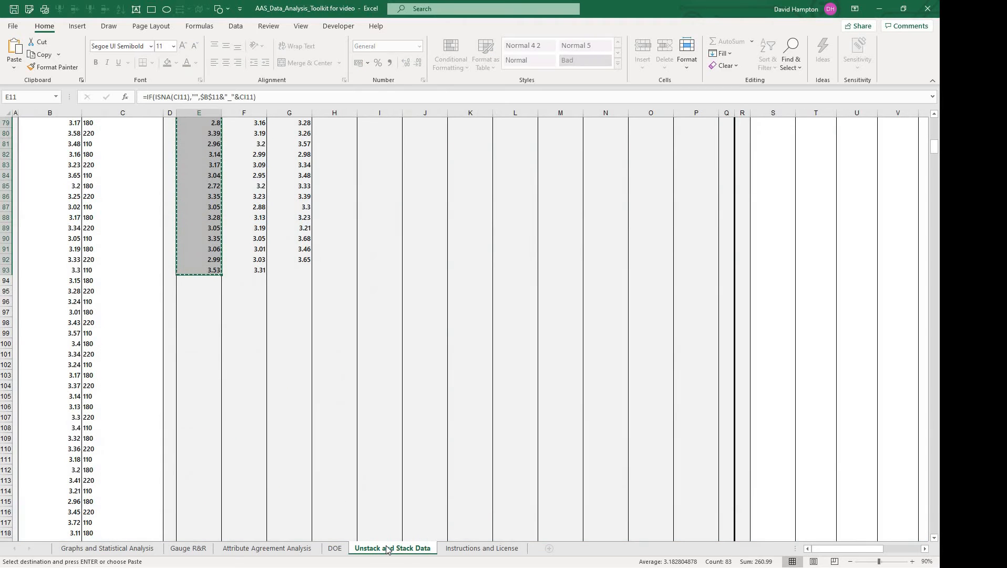
{"action": "scroll", "coordinate": [573, 416], "scroll_direction": "up", "scroll_amount": 7}
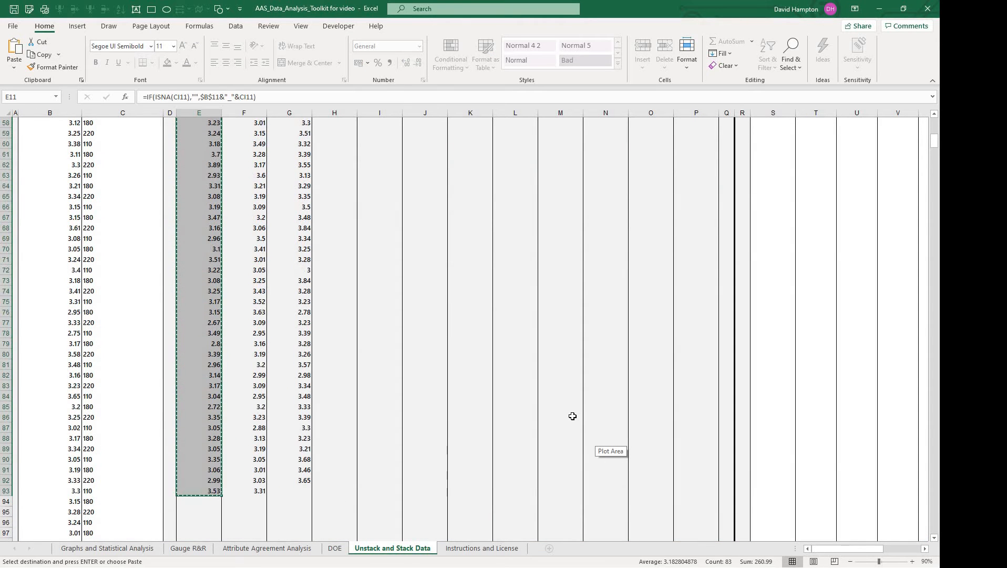
{"action": "scroll", "coordinate": [572, 416], "scroll_direction": "up", "scroll_amount": 18}
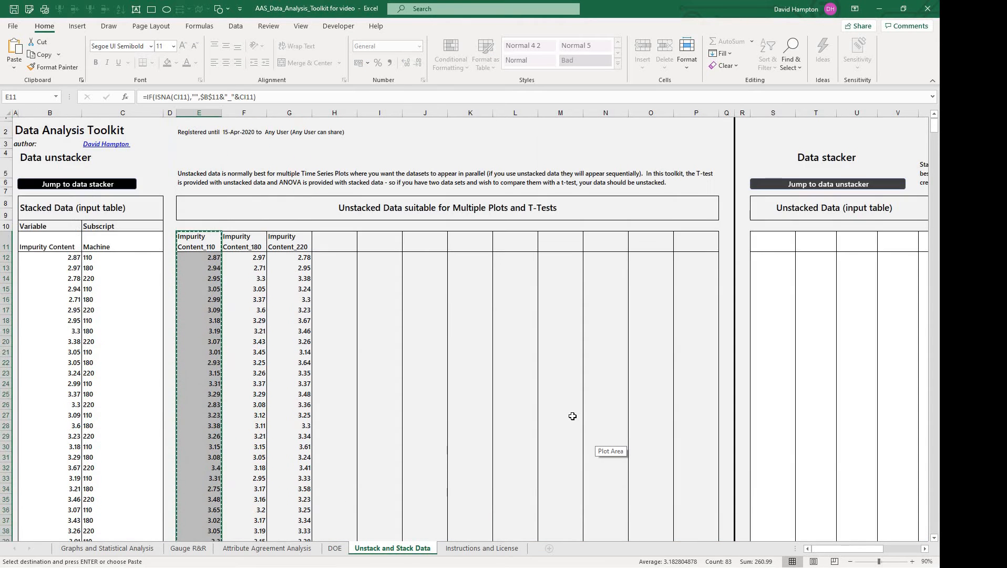
{"action": "left_click", "coordinate": [770, 248]}
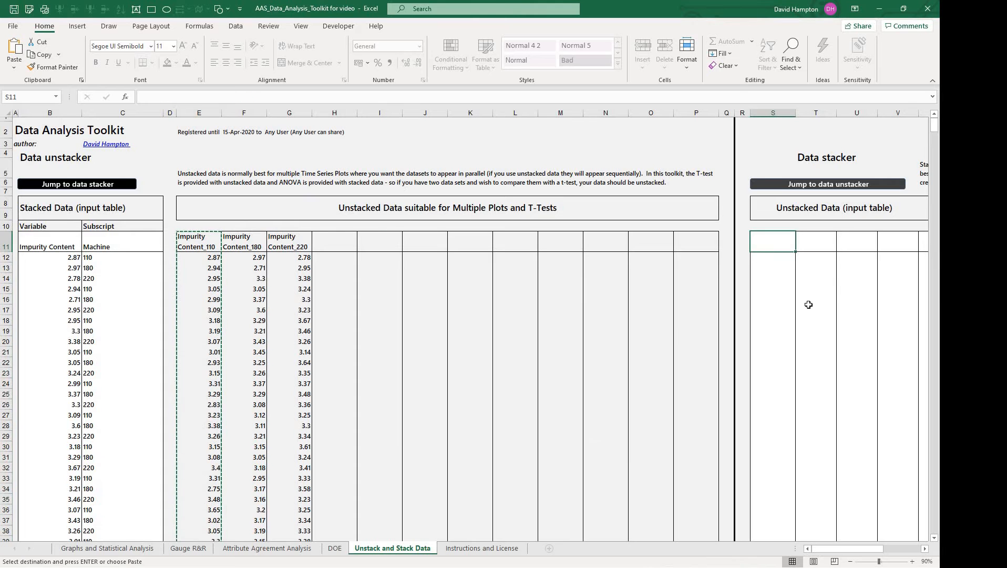
{"action": "left_click", "coordinate": [926, 550]}
{"action": "left_click", "coordinate": [926, 550]}
{"action": "left_click", "coordinate": [926, 550]}
{"action": "left_click", "coordinate": [926, 550]}
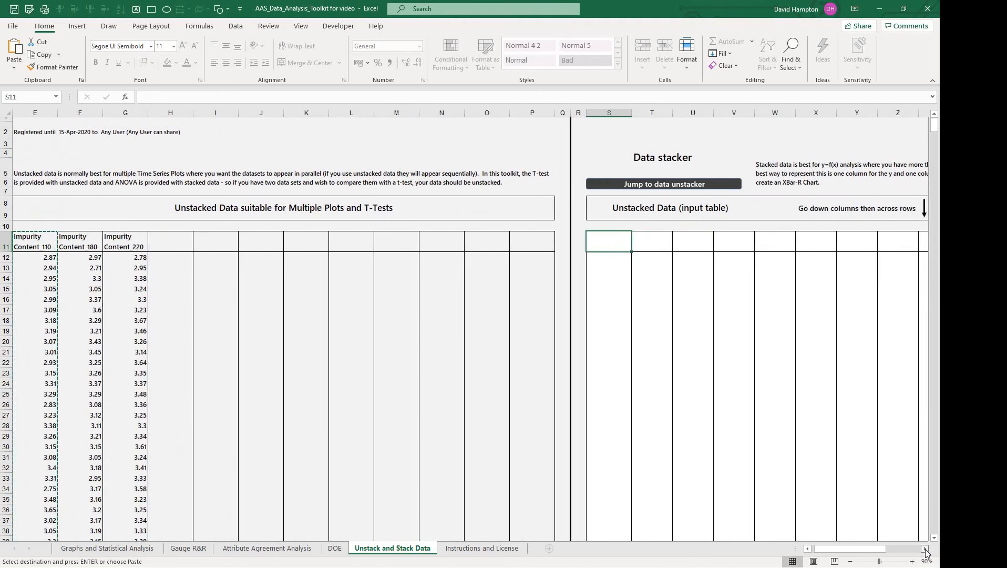
{"action": "left_click", "coordinate": [927, 550]}
{"action": "left_click", "coordinate": [926, 550]}
{"action": "left_click", "coordinate": [926, 549]}
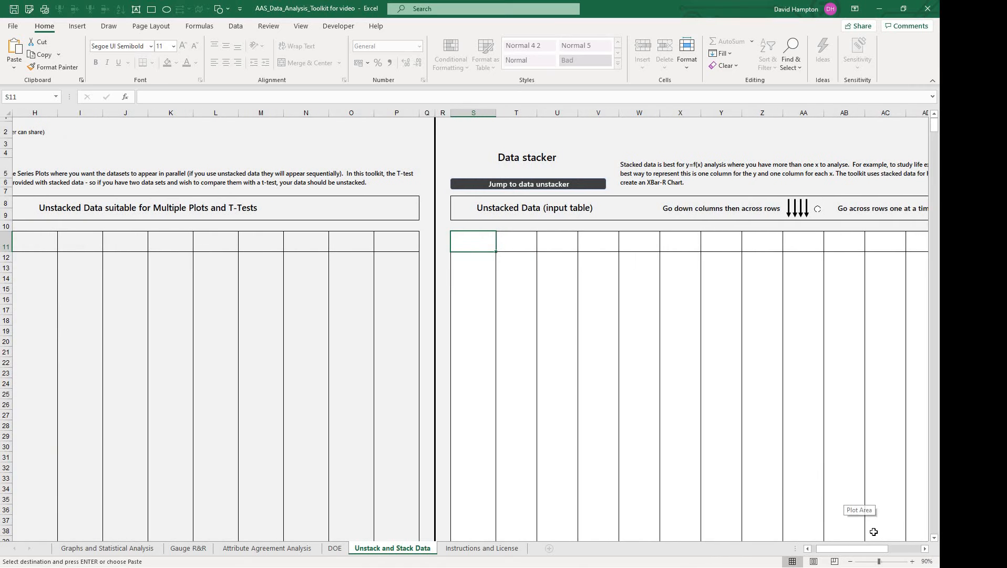
Step: Copy the Control Chart Data table with its headers, A2:D32, from the Production Report workbook and paste it as values into the Data stacker at S11
{"action": "key", "text": "alt+Tab"}
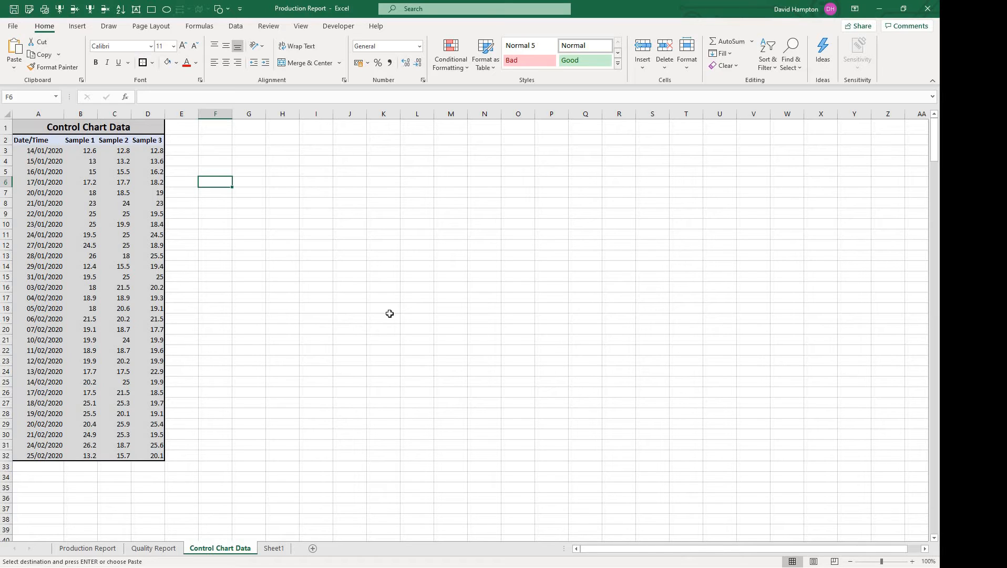
{"action": "left_click", "coordinate": [49, 153]}
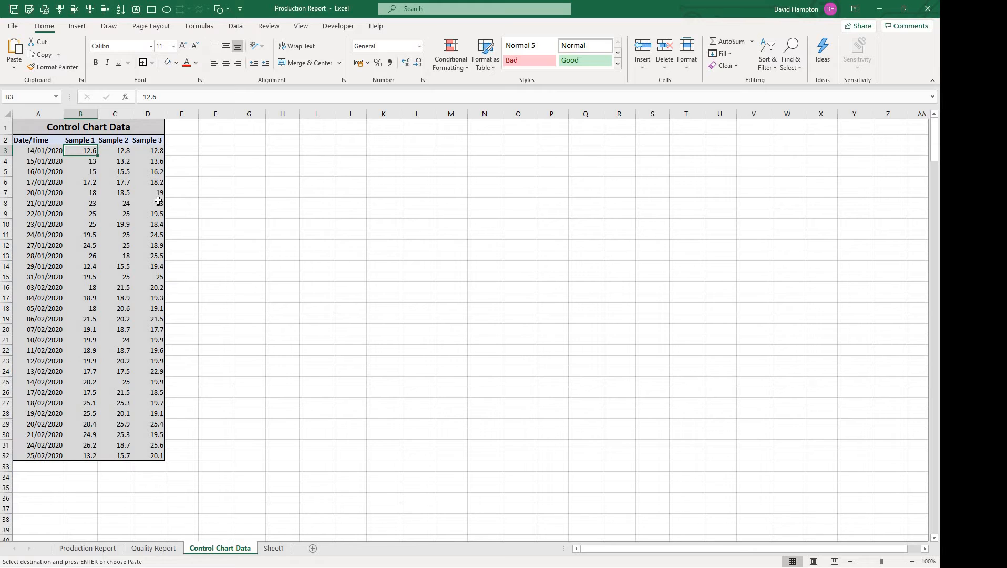
{"action": "key", "text": "Right"}
{"action": "key", "text": "Right"}
{"action": "key", "text": "Left"}
{"action": "key", "text": "Left"}
{"action": "left_click_drag", "start_coordinate": [37, 141], "coordinate": [150, 455]}
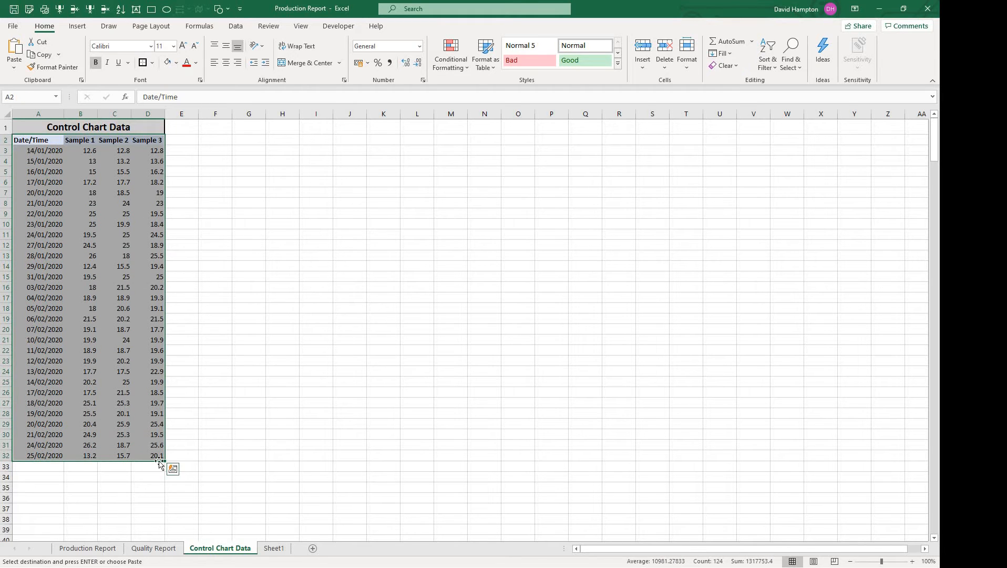
{"action": "key", "text": "ctrl+c"}
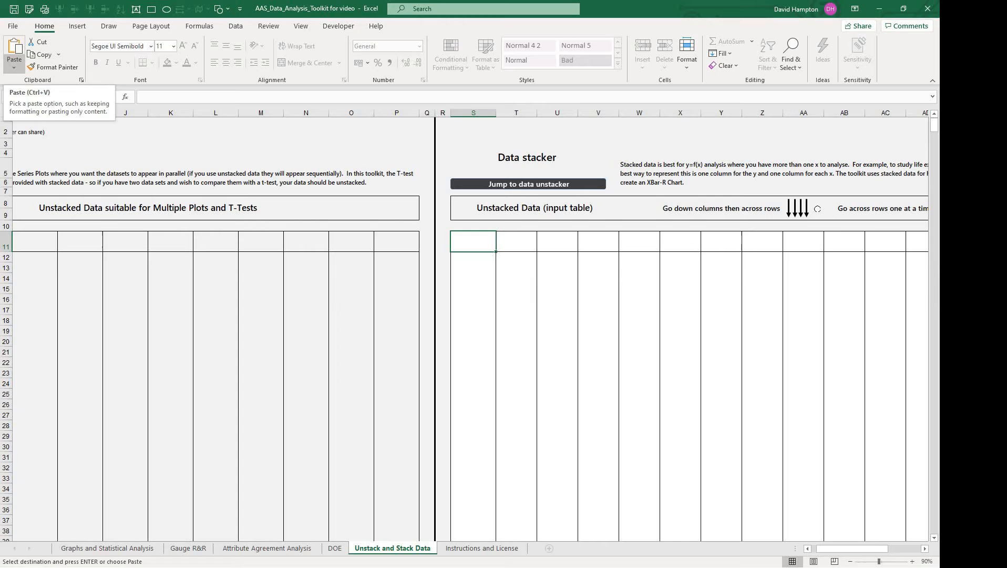
{"action": "left_click", "coordinate": [15, 66]}
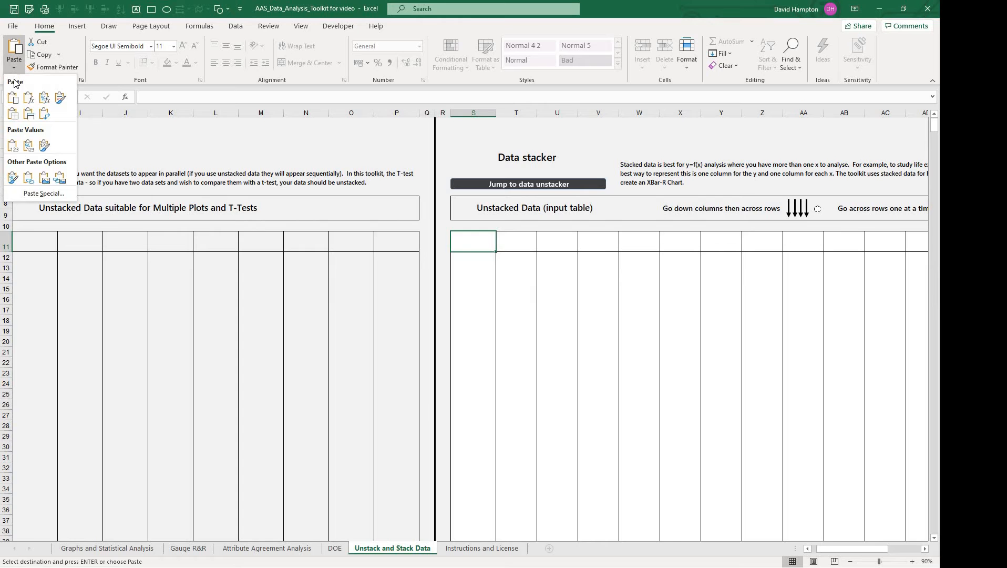
{"action": "left_click", "coordinate": [11, 147]}
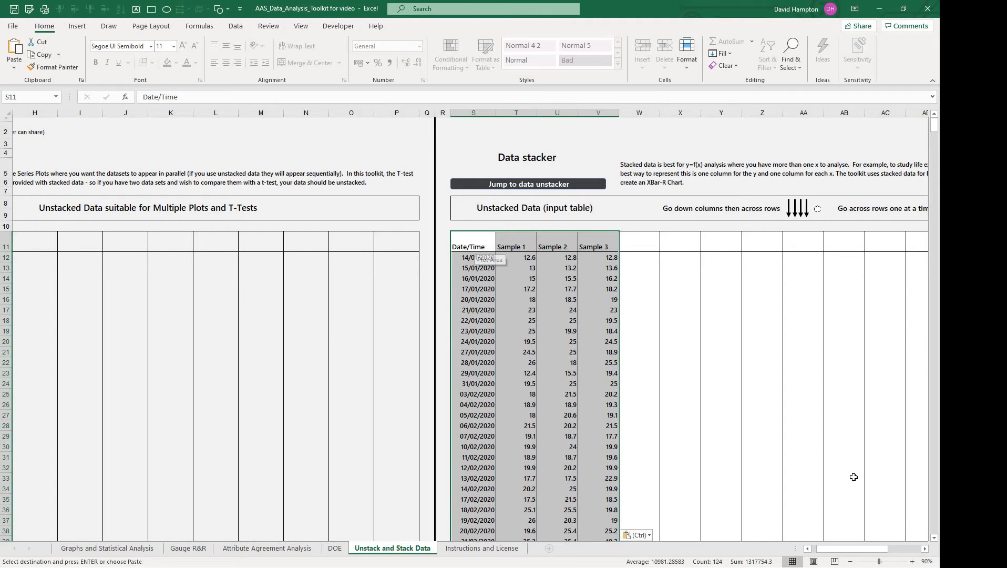
Step: Bring the stacker's two stacking-order options and the stacked Date/Time, Variable and Subscript output into view
{"action": "left_click", "coordinate": [925, 548]}
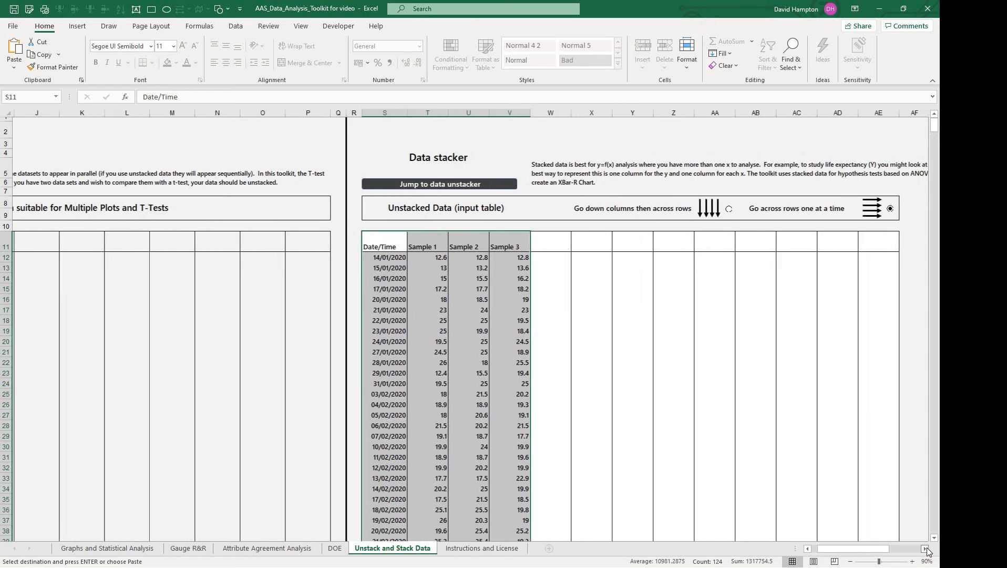
{"action": "left_click", "coordinate": [925, 549]}
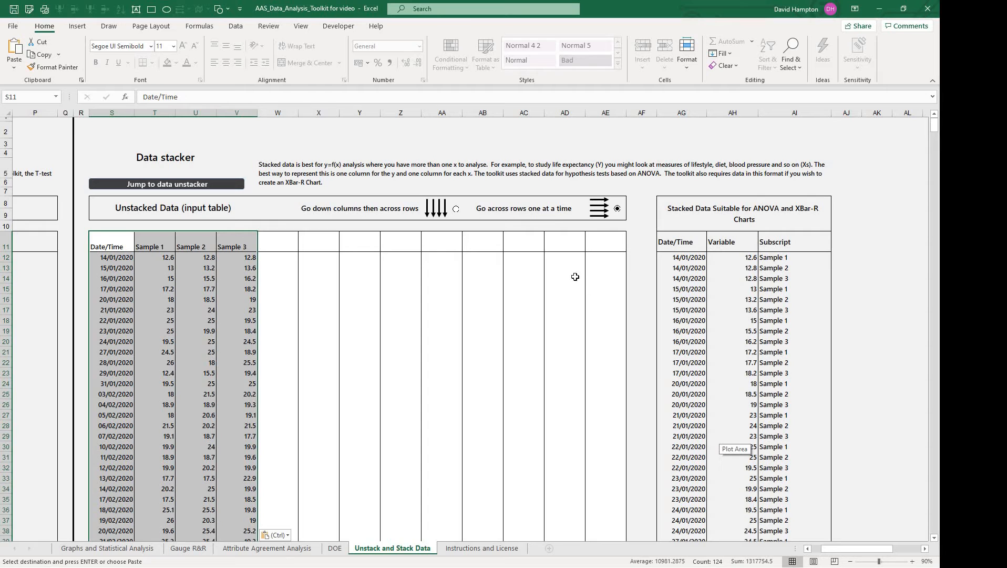
{"action": "left_click", "coordinate": [529, 210]}
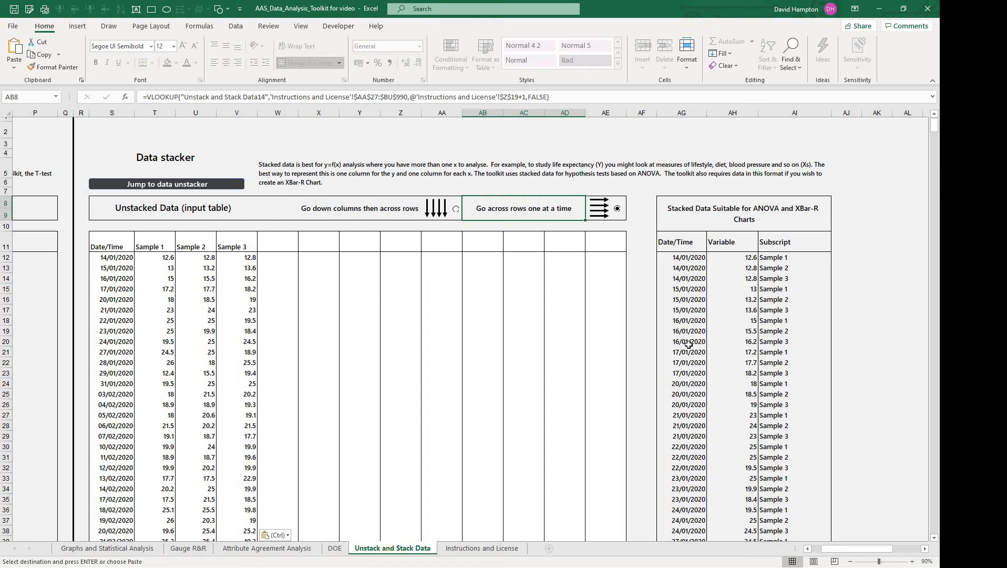
Step: Set the stacker to go down columns then across rows and examine the order of samples in the stacked output
{"action": "left_click", "coordinate": [455, 210]}
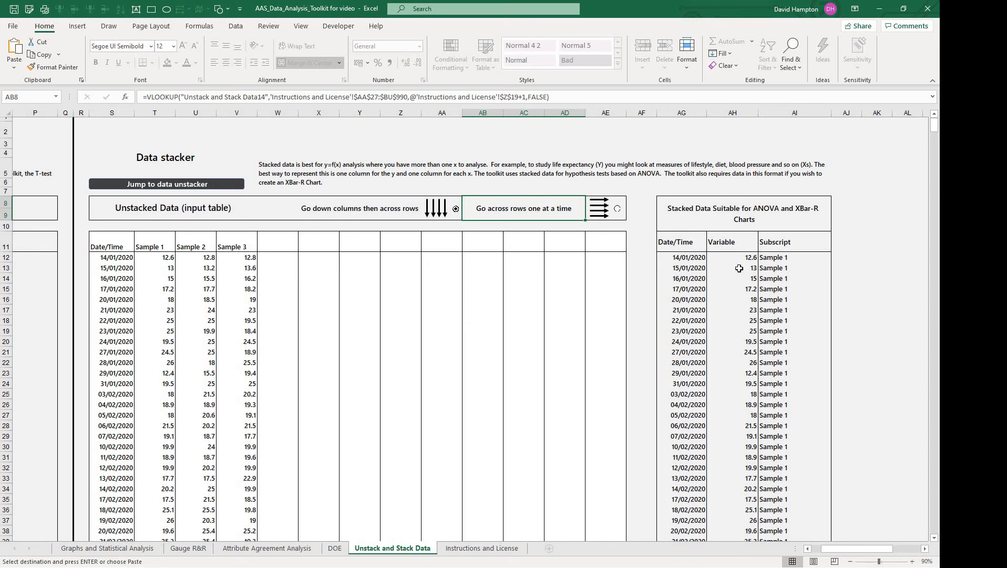
{"action": "scroll", "coordinate": [783, 313], "scroll_direction": "down", "scroll_amount": 3}
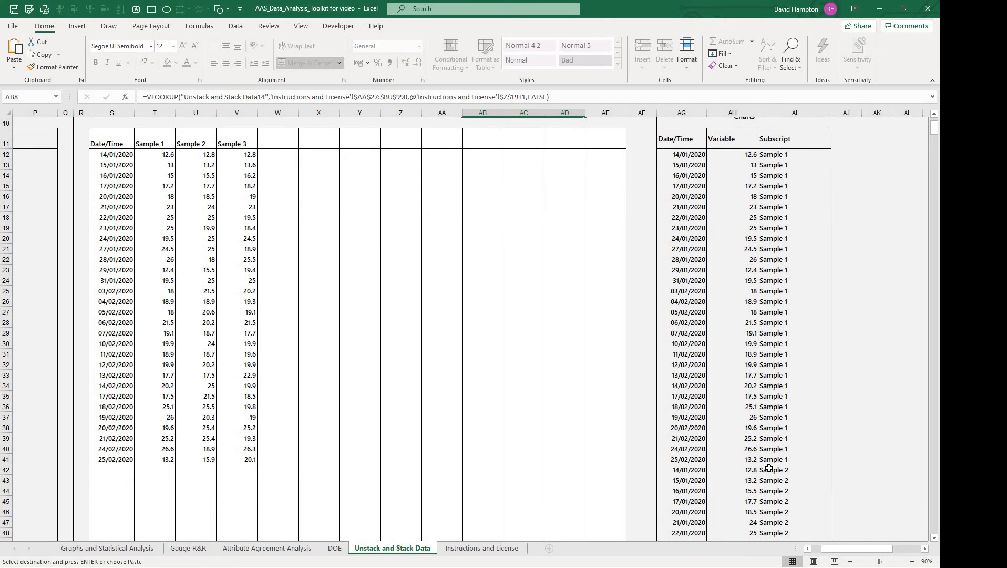
{"action": "scroll", "coordinate": [769, 468], "scroll_direction": "down", "scroll_amount": 6}
{"action": "scroll", "coordinate": [769, 468], "scroll_direction": "down", "scroll_amount": 9}
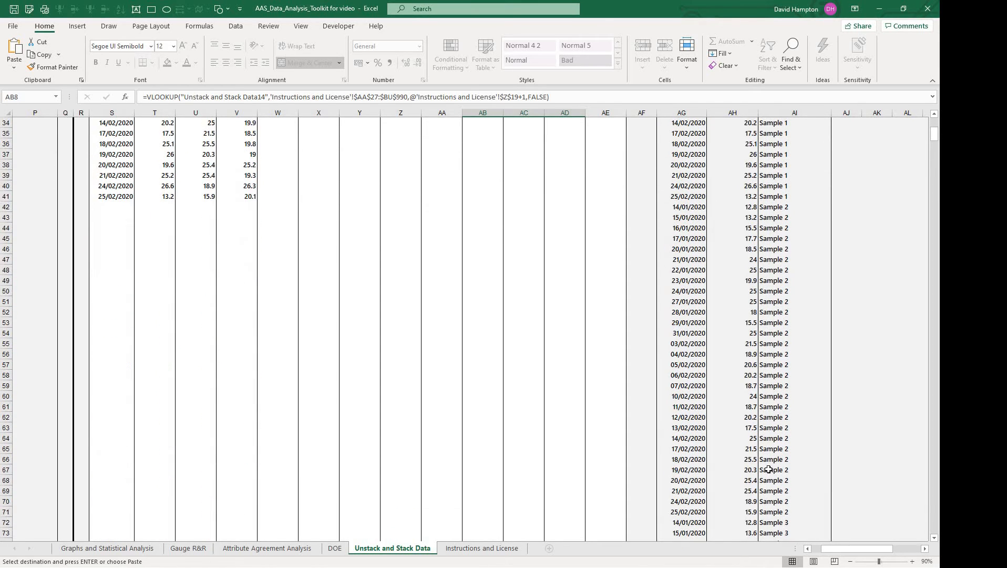
{"action": "scroll", "coordinate": [766, 469], "scroll_direction": "up", "scroll_amount": 14}
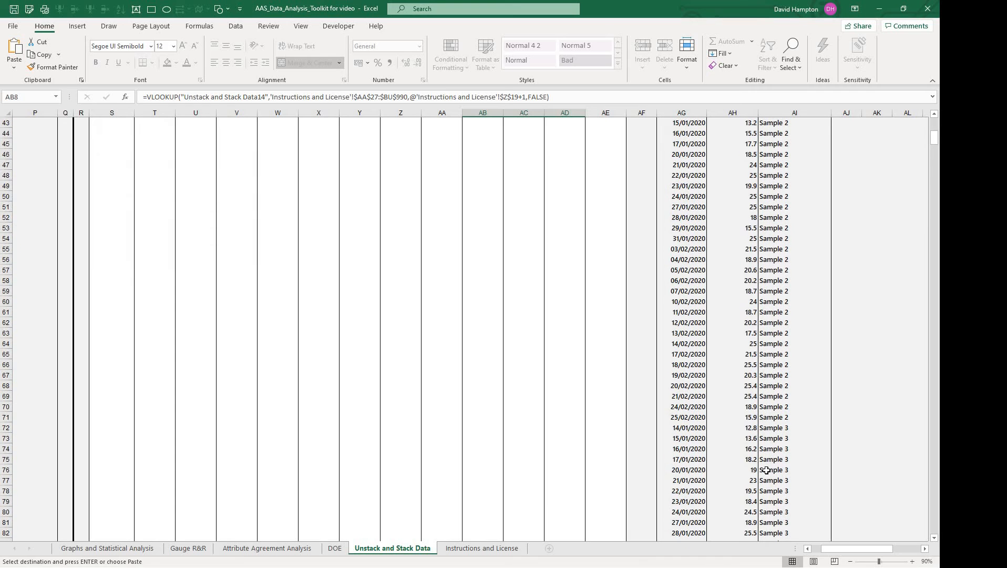
{"action": "scroll", "coordinate": [759, 475], "scroll_direction": "up", "scroll_amount": 4}
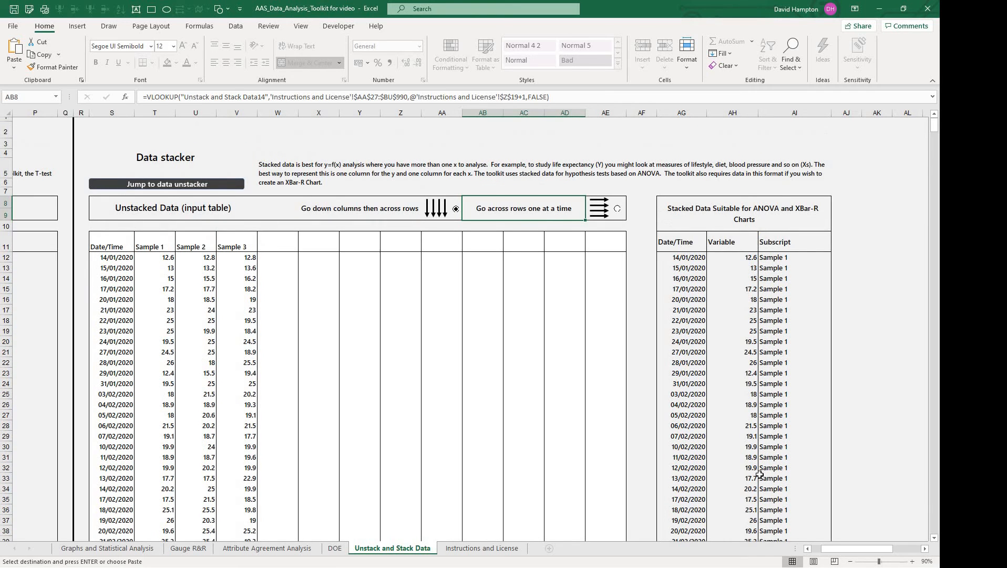
{"action": "scroll", "coordinate": [759, 474], "scroll_direction": "down", "scroll_amount": 2}
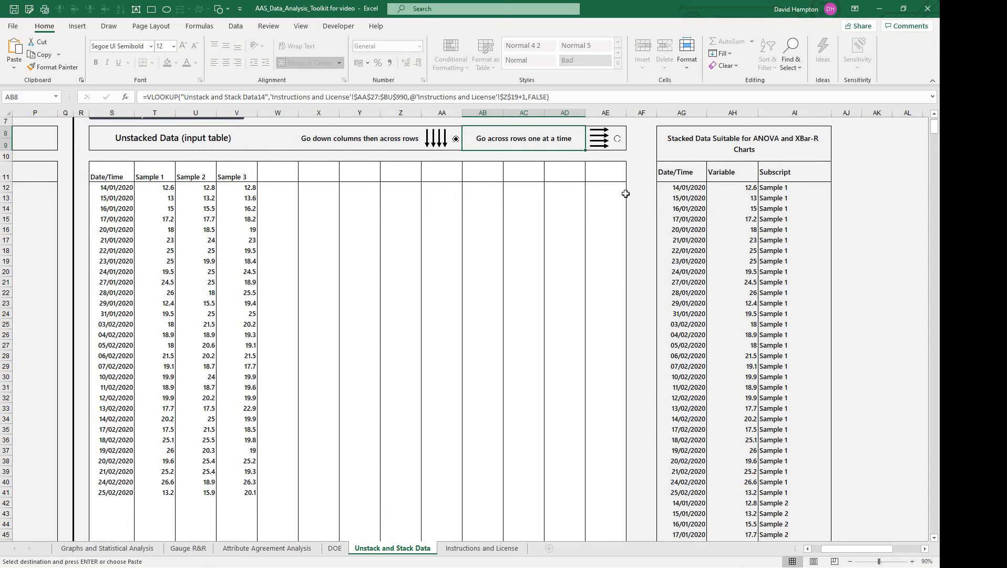
Step: Set the stacker to go across rows one at a time and look over the stacked output from AG12
{"action": "left_click", "coordinate": [618, 139]}
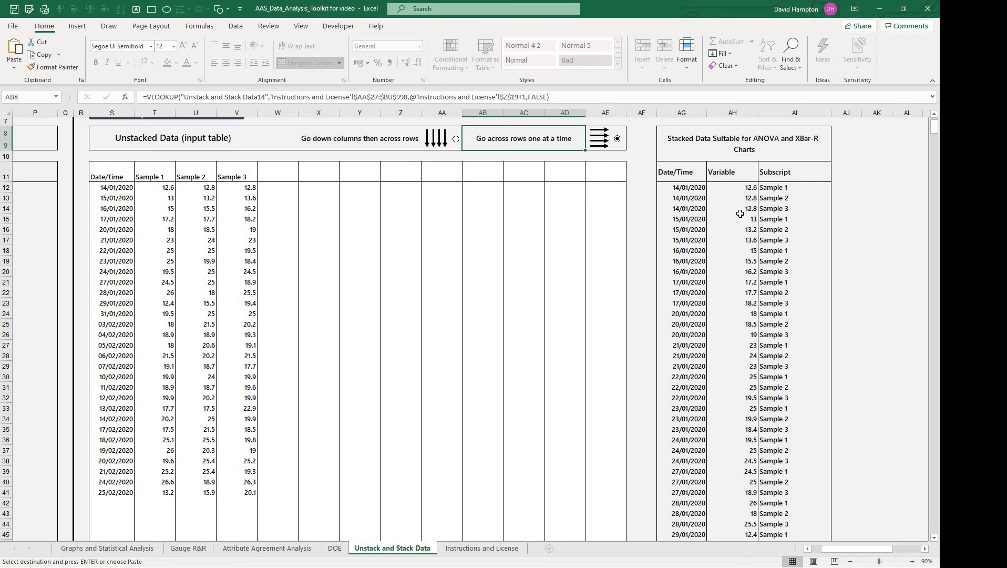
{"action": "left_click", "coordinate": [686, 186]}
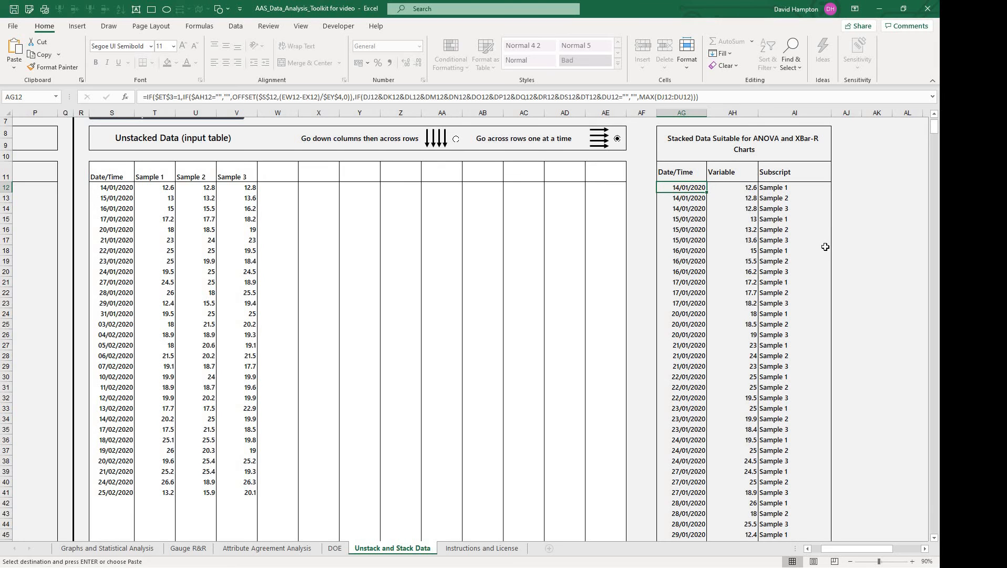
{"action": "scroll", "coordinate": [826, 246], "scroll_direction": "down", "scroll_amount": 1}
Step: Clear the Date through Machine columns, C to I from row 20 down, including headers, in the Graphs and Statistical Analysis data table
{"action": "left_click", "coordinate": [108, 549]}
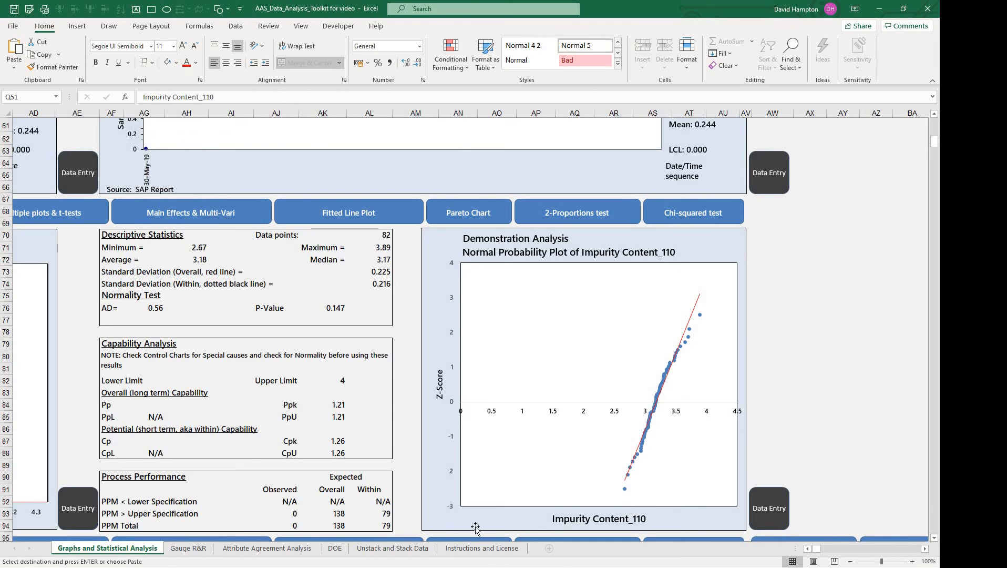
{"action": "left_click", "coordinate": [779, 512]}
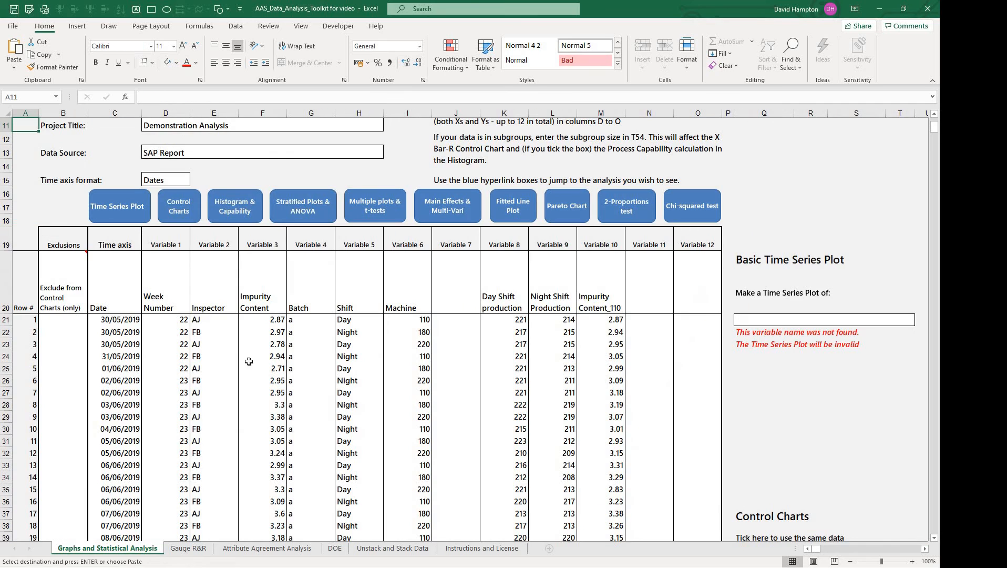
{"action": "key", "text": "shift+Right"}
{"action": "key", "text": "shift+Right"}
{"action": "key", "text": "shift+Right"}
{"action": "key", "text": "shift+Right"}
{"action": "key", "text": "shift+Right"}
{"action": "key", "text": "shift+Right"}
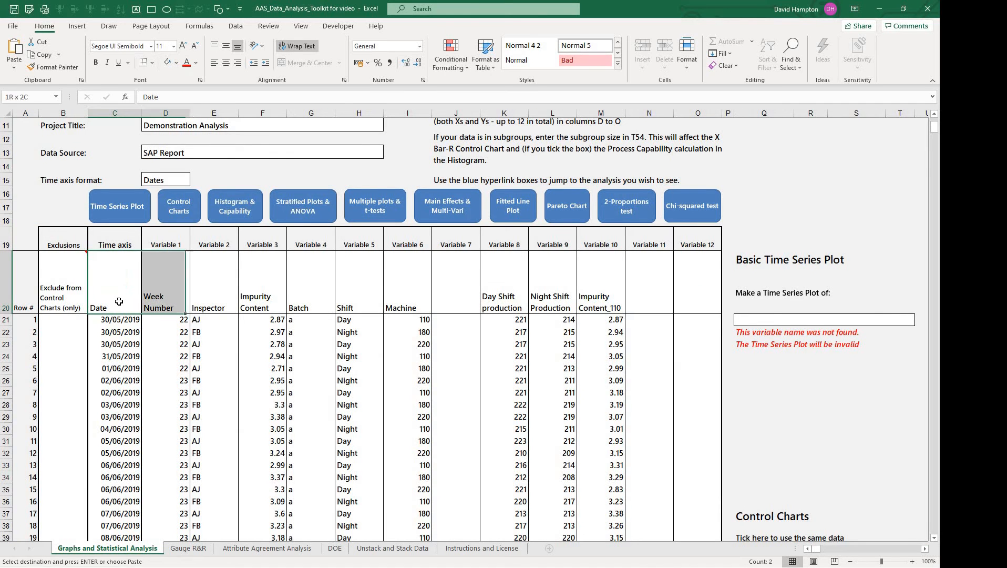
{"action": "key", "text": "ctrl+shift+Down"}
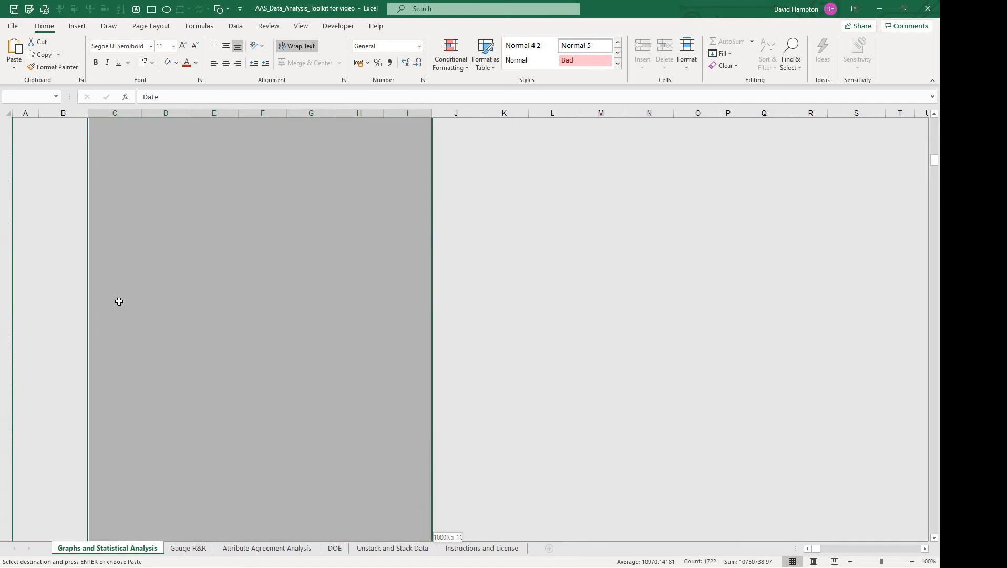
{"action": "key", "text": "Delete"}
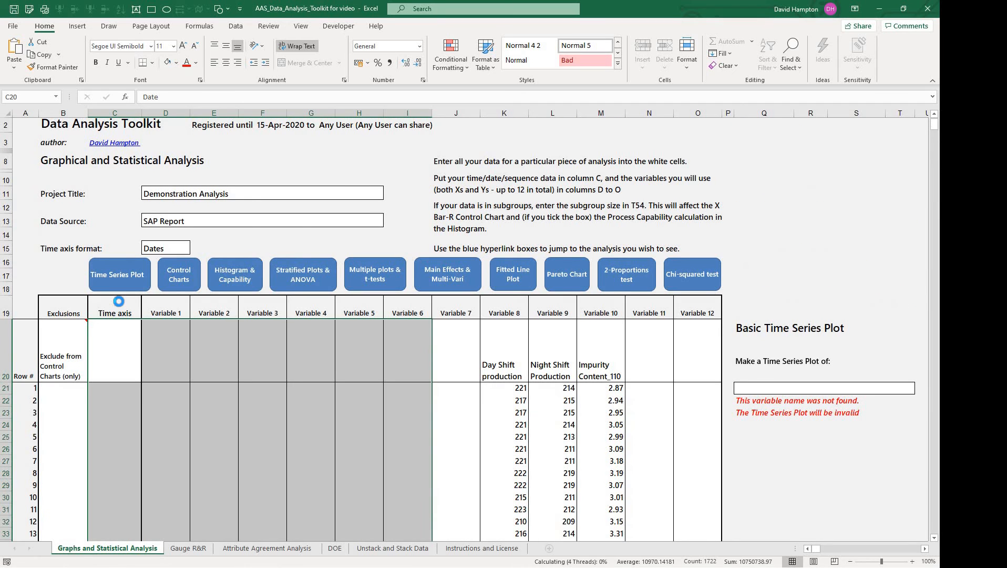
Step: Copy the stacked Date/Time, Variable and Subscript columns with their headers, AG11:AI101, from the Data stacker
{"action": "left_click", "coordinate": [392, 549]}
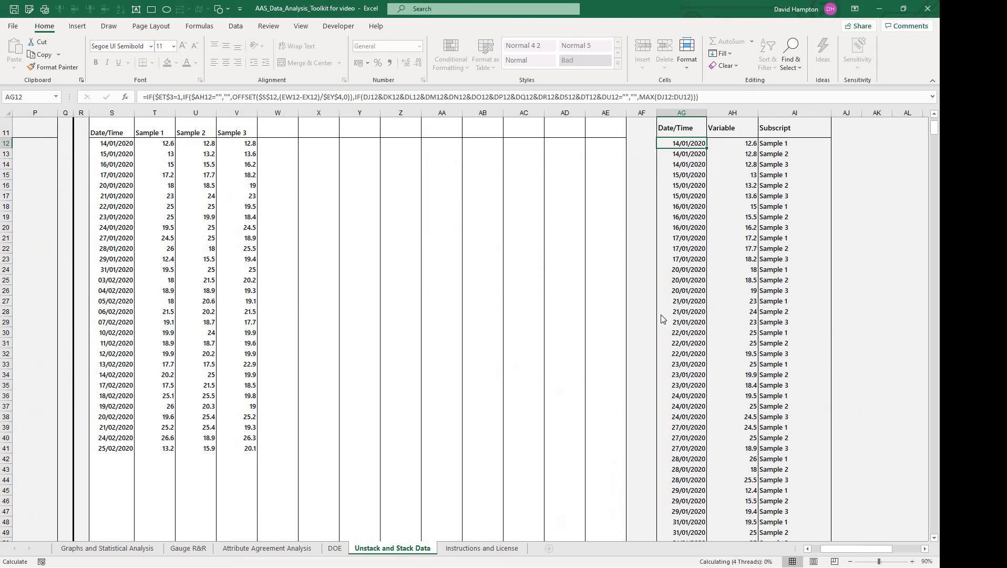
{"action": "left_click", "coordinate": [678, 126]}
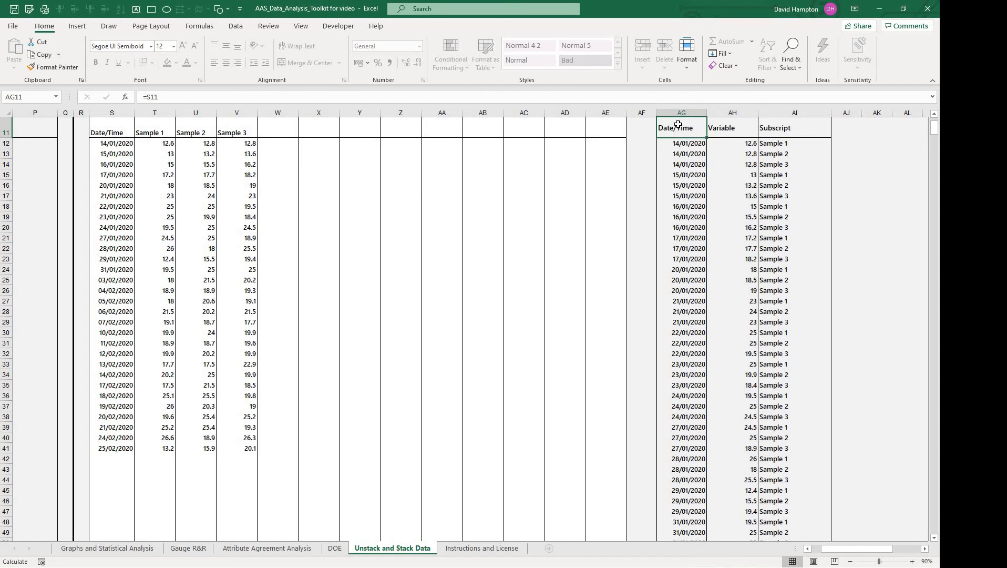
{"action": "key", "text": "shift+Right"}
{"action": "key", "text": "shift+Right"}
{"action": "key", "text": "shift+Page_Down"}
{"action": "key", "text": "shift+Page_Down"}
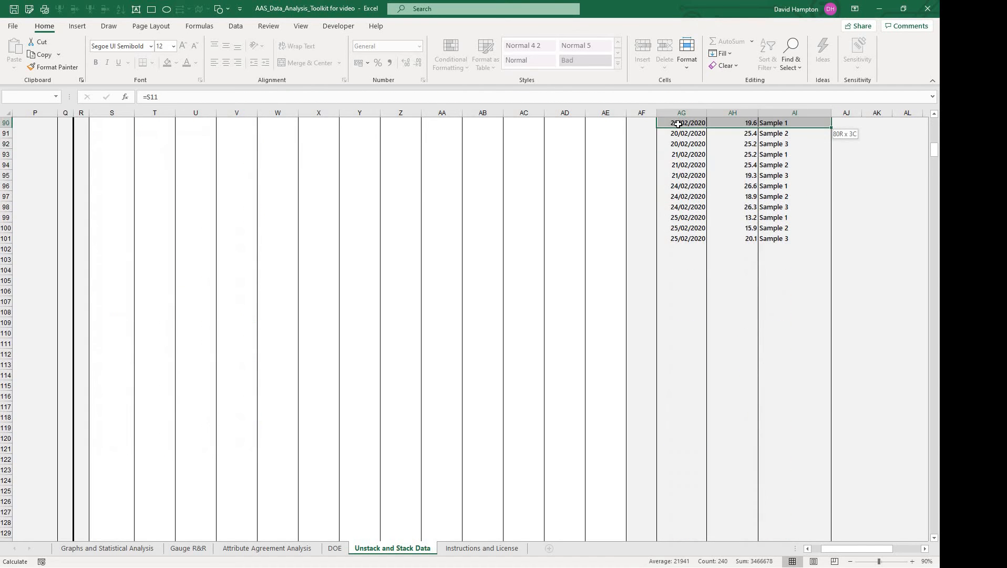
{"action": "key", "text": "shift+Down"}
{"action": "key", "text": "shift+Down"}
{"action": "key", "text": "shift+Down"}
{"action": "key", "text": "shift+Down"}
{"action": "key", "text": "shift+Down"}
{"action": "key", "text": "shift+Down"}
{"action": "key", "text": "shift+Down"}
{"action": "key", "text": "shift+Down"}
{"action": "key", "text": "shift+Down"}
{"action": "key", "text": "shift+Down"}
{"action": "key", "text": "shift+Down"}
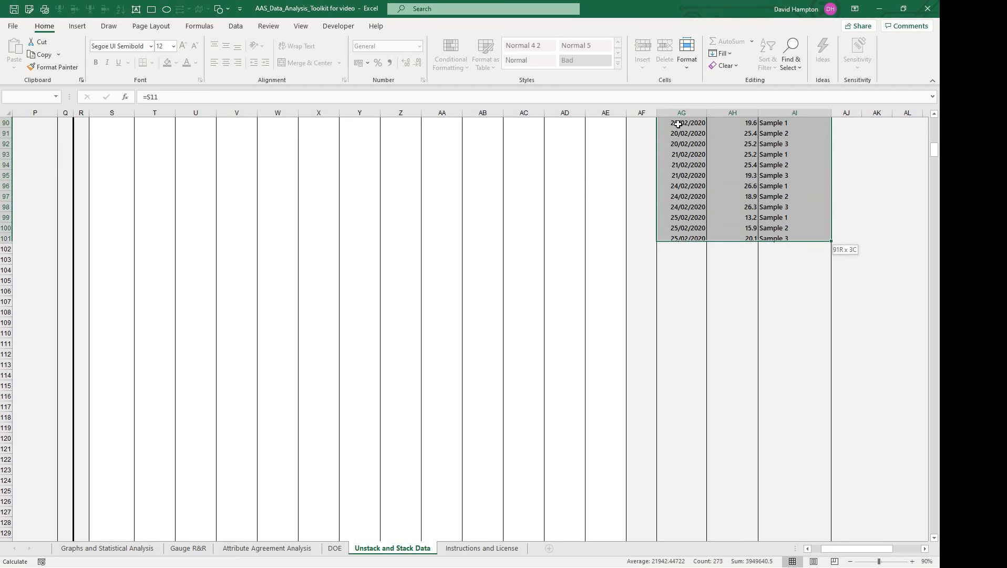
{"action": "key", "text": "ctrl+c"}
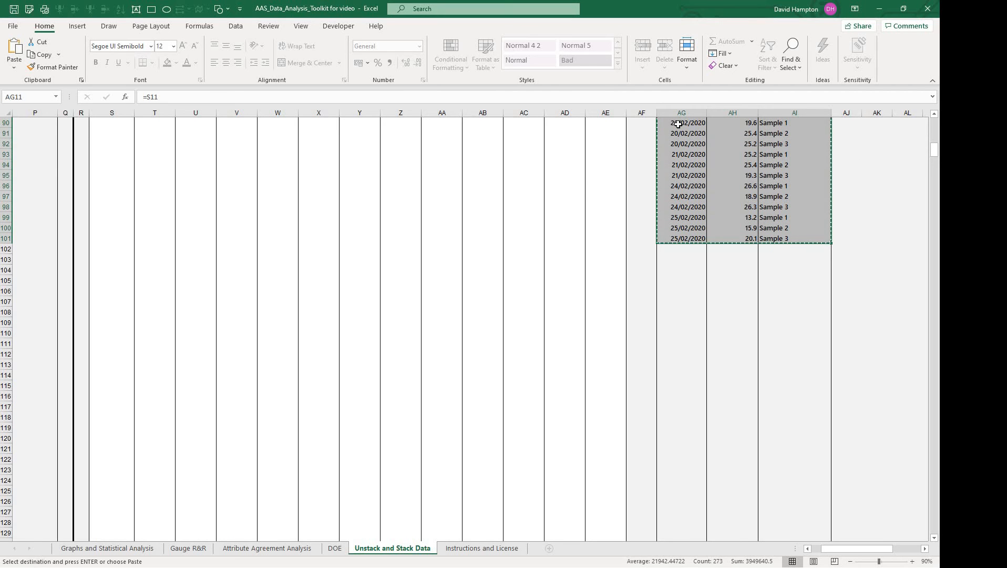
Step: Paste the copied stacked data as values into the Graphs and Statistical Analysis data table, starting at C20 under Time axis
{"action": "left_click", "coordinate": [101, 548]}
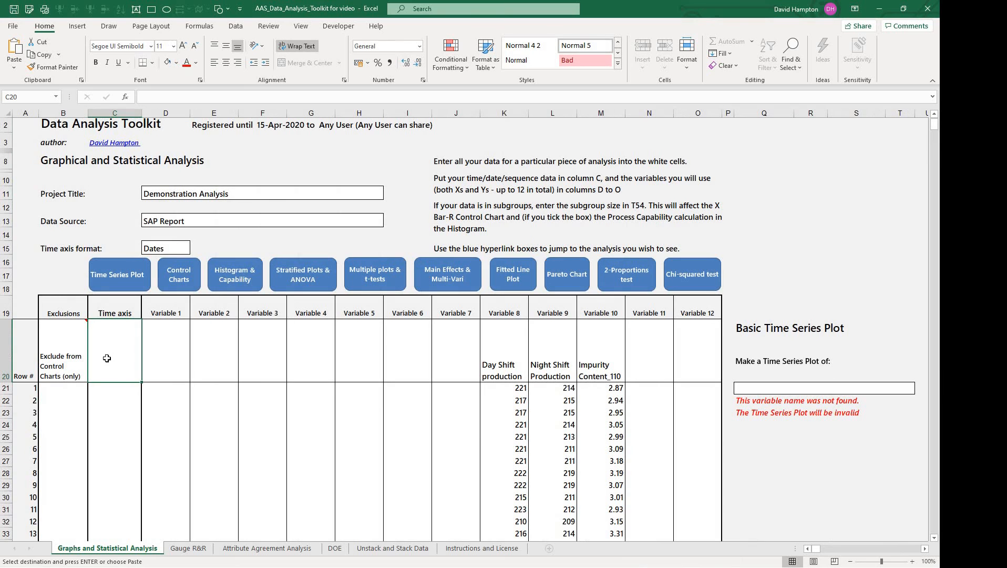
{"action": "left_click", "coordinate": [14, 66]}
{"action": "left_click", "coordinate": [11, 145]}
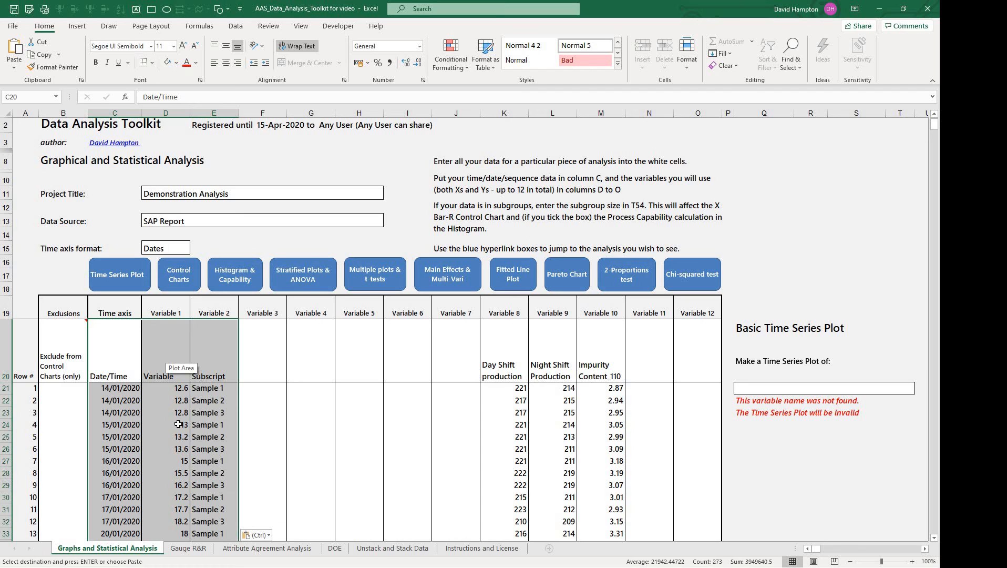
Step: Go to the Control Charts section and choose Variable as the data to make a control chart of
{"action": "left_click", "coordinate": [179, 282]}
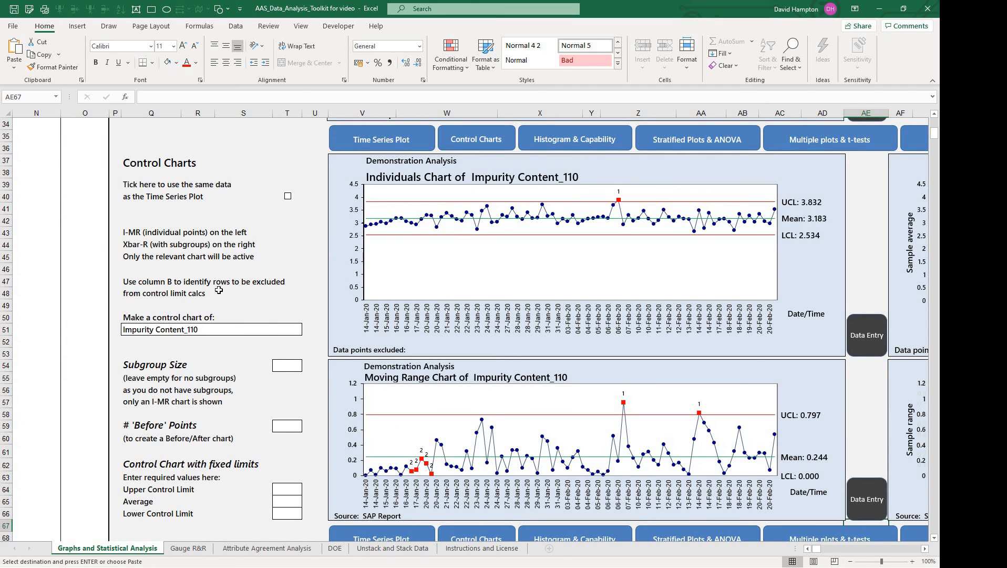
{"action": "left_click", "coordinate": [268, 330]}
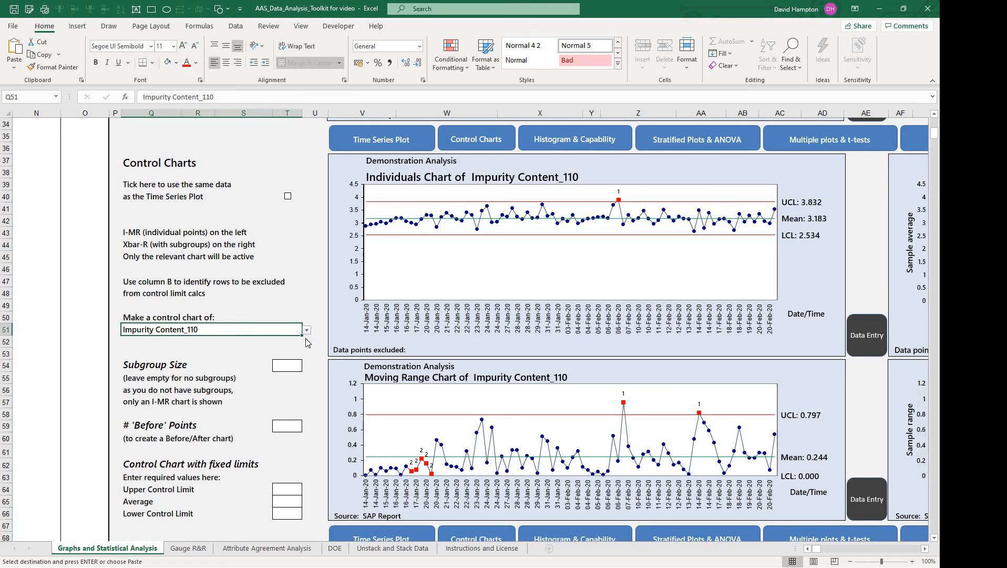
{"action": "left_click", "coordinate": [307, 330]}
{"action": "left_click_drag", "start_coordinate": [304, 374], "coordinate": [309, 354]}
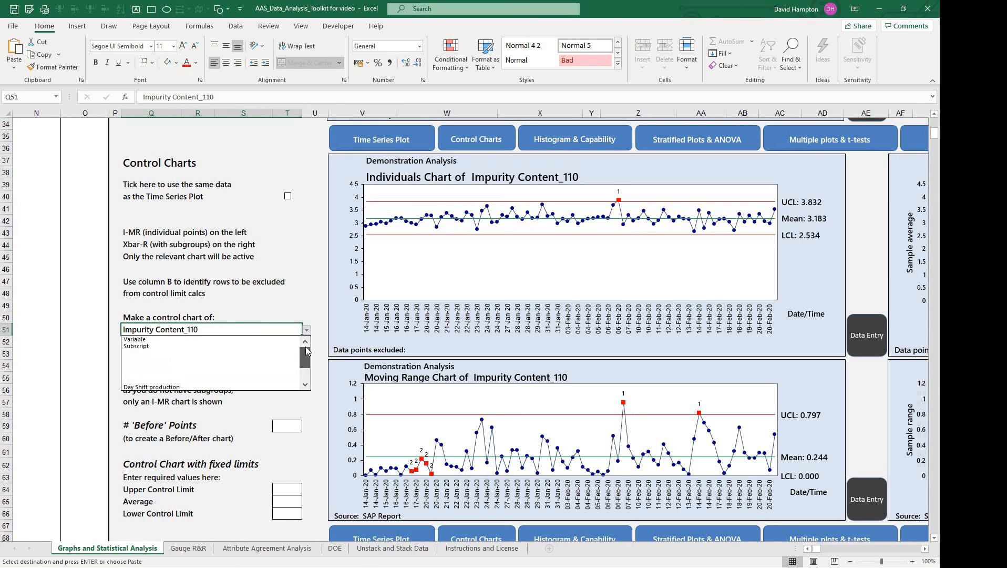
{"action": "left_click", "coordinate": [195, 339]}
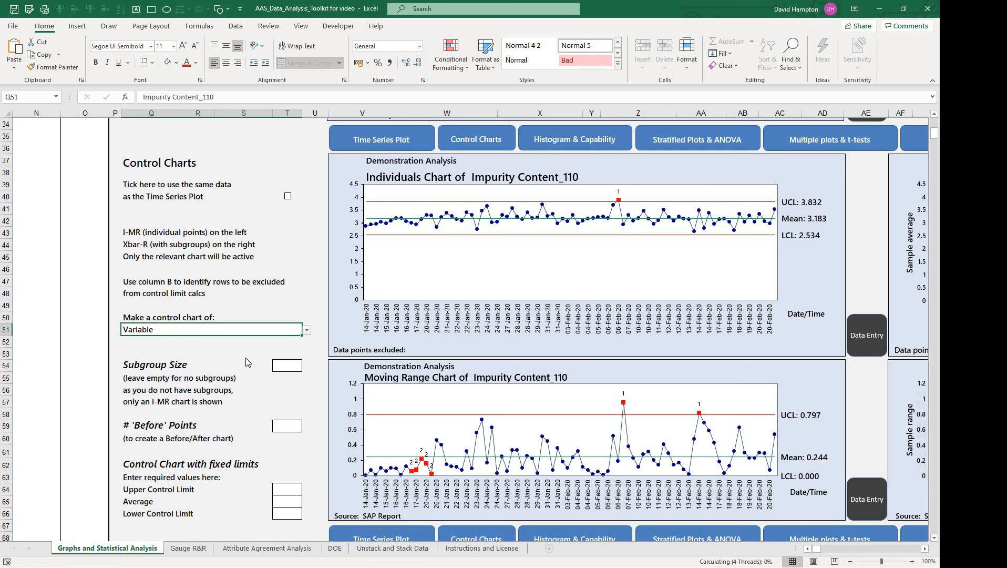
Step: Set the control chart's subgroup size to 3 and bring up the X-Bar and Range charts of Variable
{"action": "left_click", "coordinate": [283, 367]}
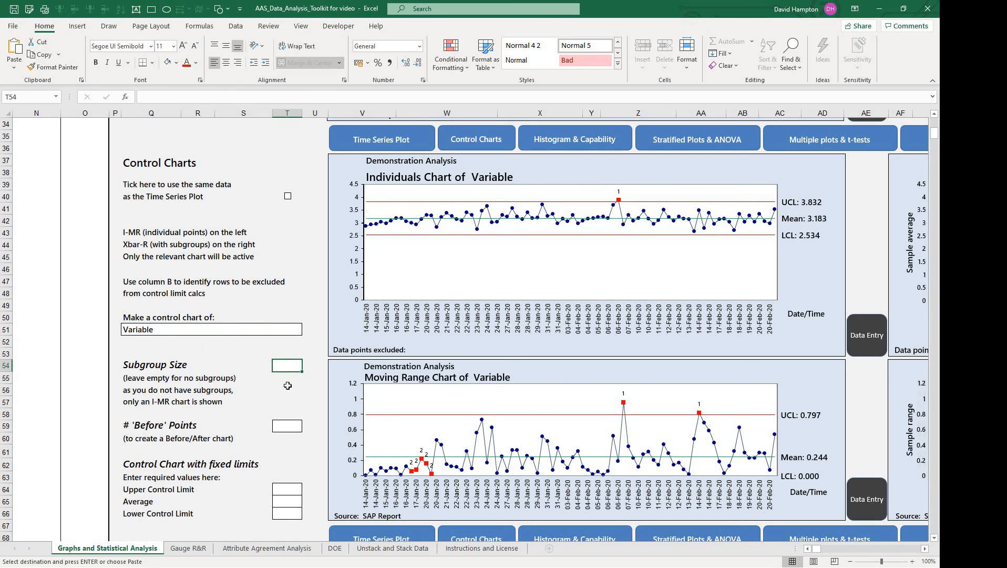
{"action": "type", "text": "3"}
{"action": "key", "text": "Return"}
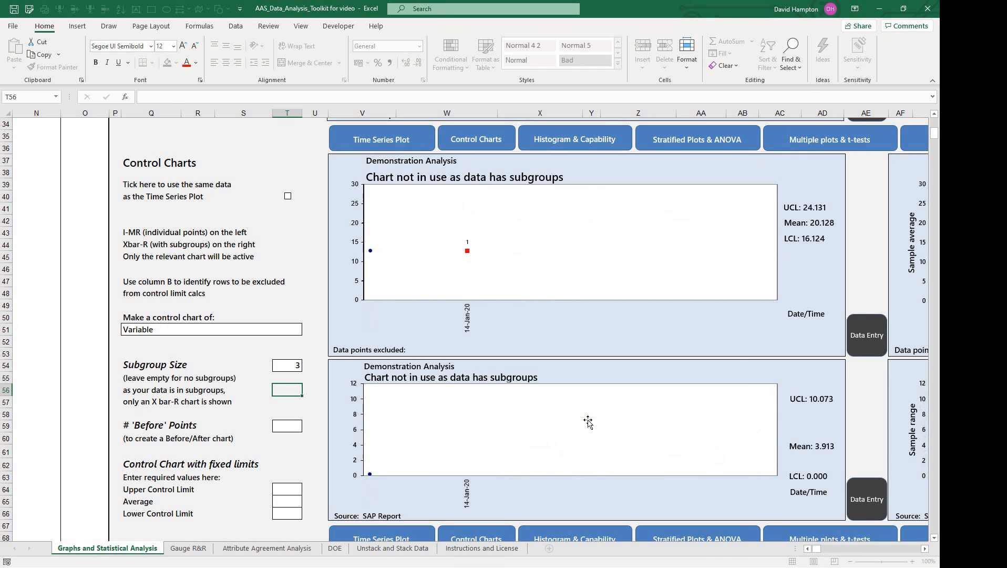
{"action": "left_click", "coordinate": [924, 549]}
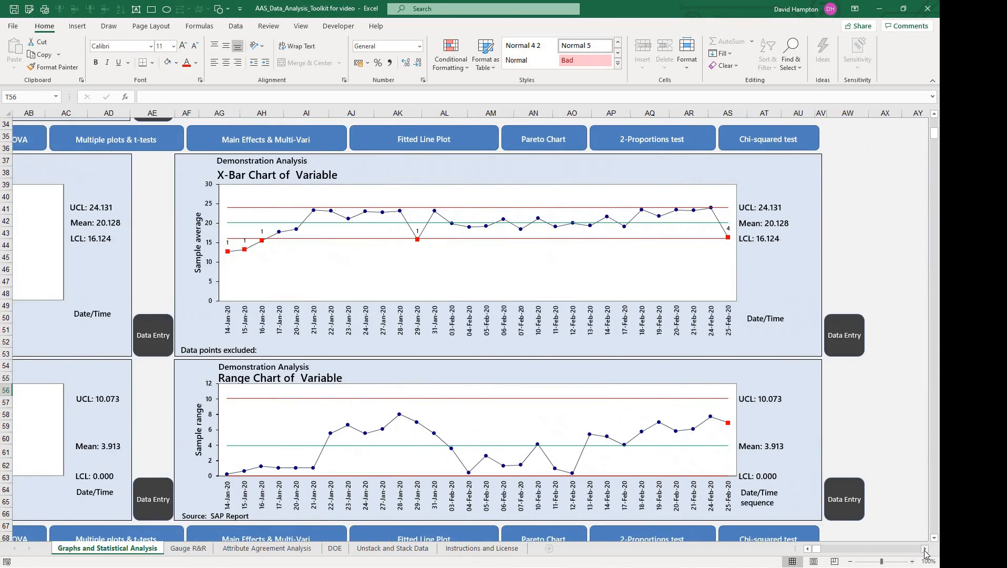